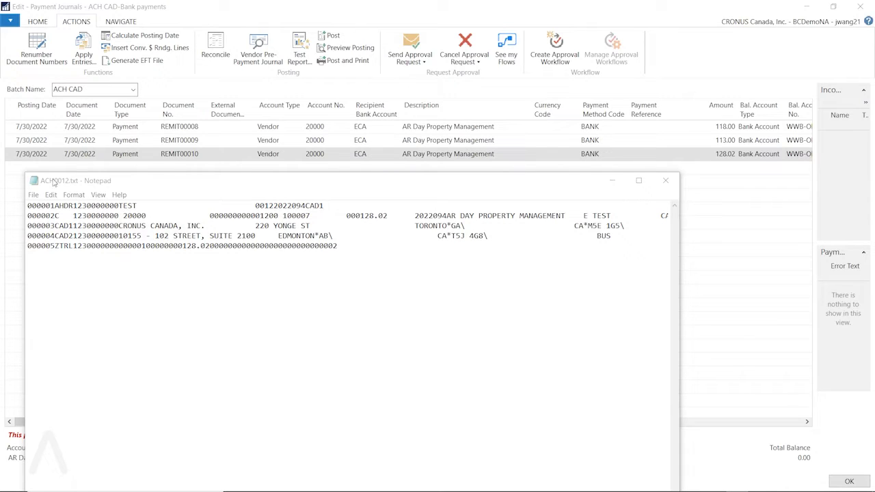
Highlight the payment amount 000128.02 in the second record of ACH0012.txt
{"action": "left_click", "coordinate": [484, 265]}
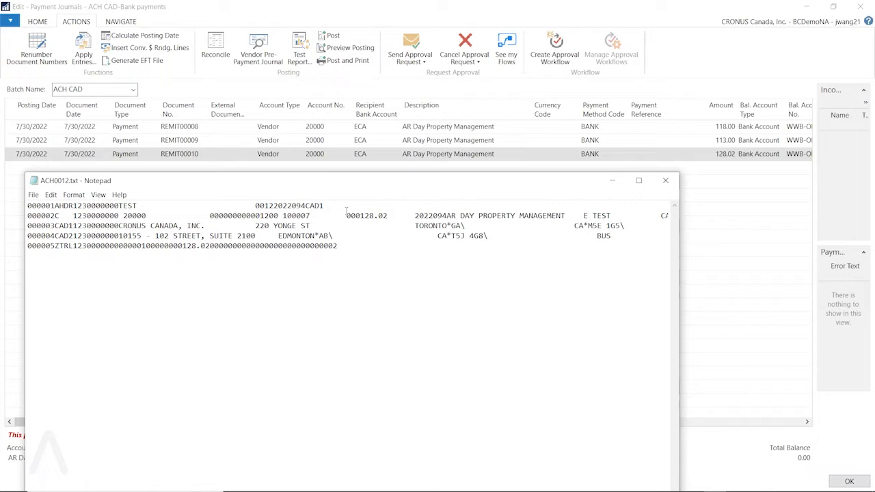
{"action": "left_click_drag", "start_coordinate": [346, 212], "coordinate": [393, 216]}
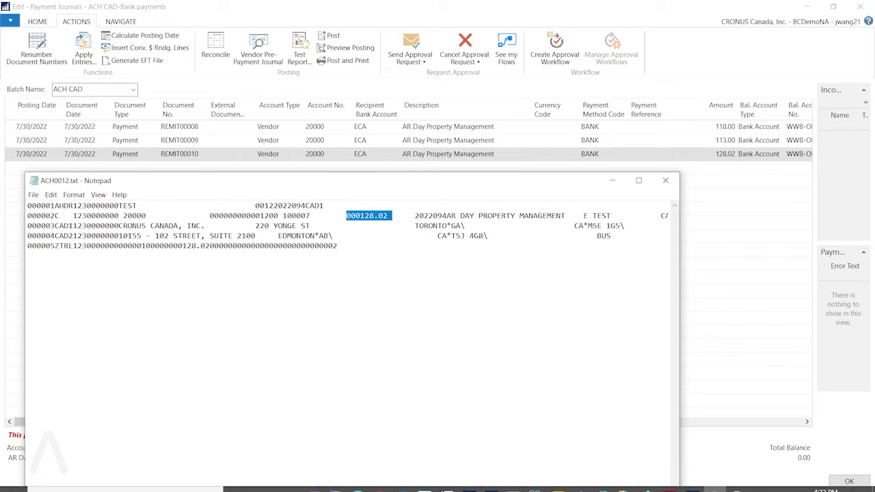
Switch to EFT_File_Layout_Guide.pdf in Adobe Acrobat Reader and examine the page 7 detail record layout, especially the Amount field's format rules
{"action": "left_click", "coordinate": [669, 480]}
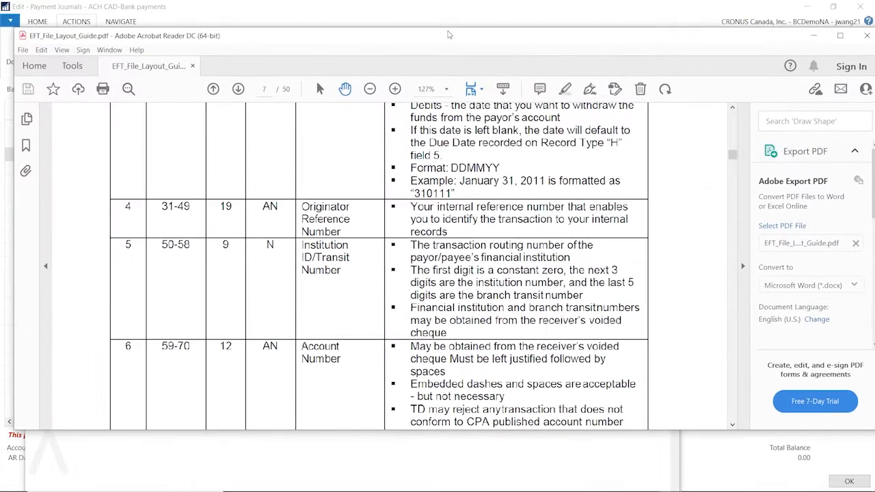
{"action": "left_click_drag", "start_coordinate": [449, 34], "coordinate": [447, 43]}
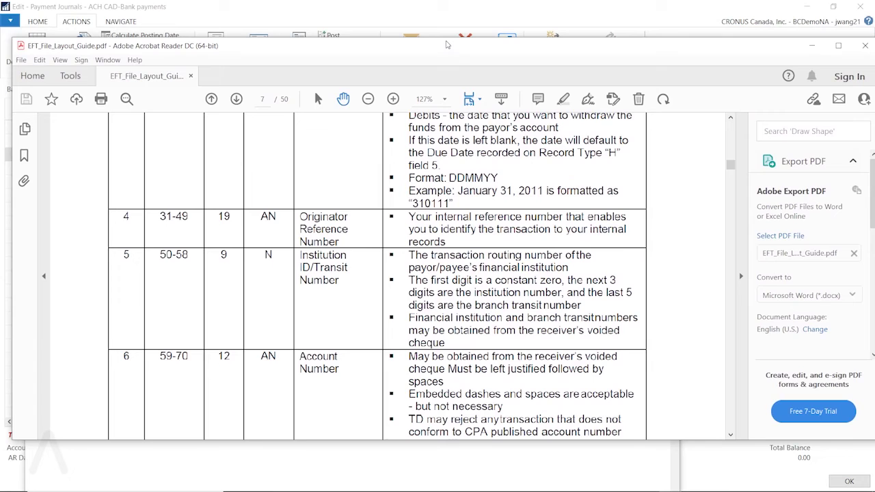
{"action": "scroll", "coordinate": [396, 290], "scroll_direction": "up", "scroll_amount": 4}
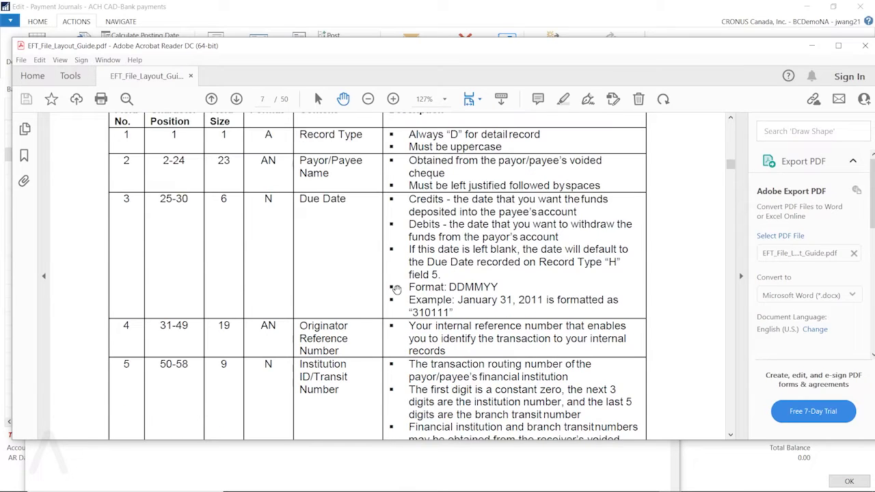
{"action": "scroll", "coordinate": [363, 203], "scroll_direction": "up", "scroll_amount": 1}
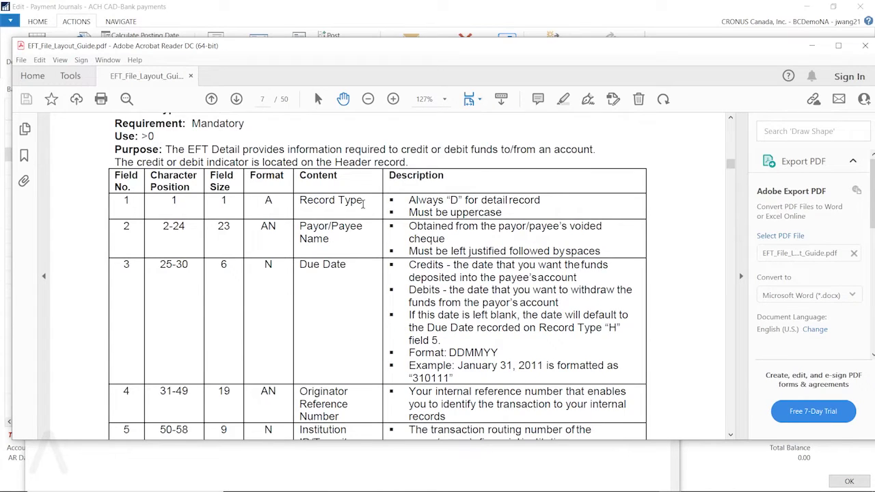
{"action": "scroll", "coordinate": [363, 203], "scroll_direction": "up", "scroll_amount": 2}
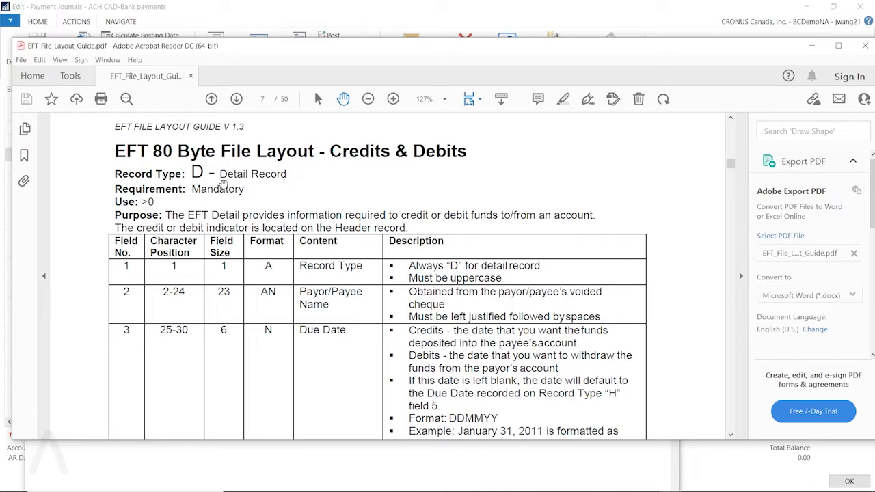
{"action": "scroll", "coordinate": [444, 294], "scroll_direction": "down", "scroll_amount": 3}
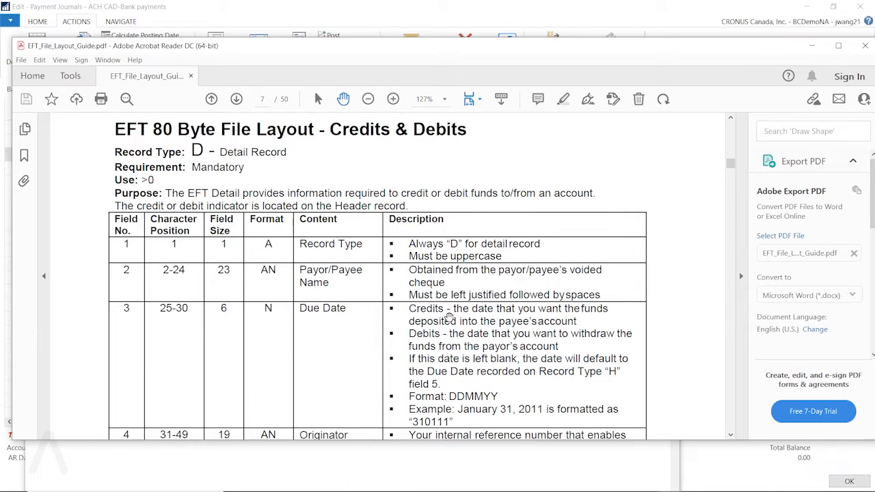
{"action": "scroll", "coordinate": [448, 316], "scroll_direction": "up", "scroll_amount": 2}
{"action": "scroll", "coordinate": [448, 316], "scroll_direction": "down", "scroll_amount": 5}
{"action": "scroll", "coordinate": [448, 315], "scroll_direction": "down", "scroll_amount": 3}
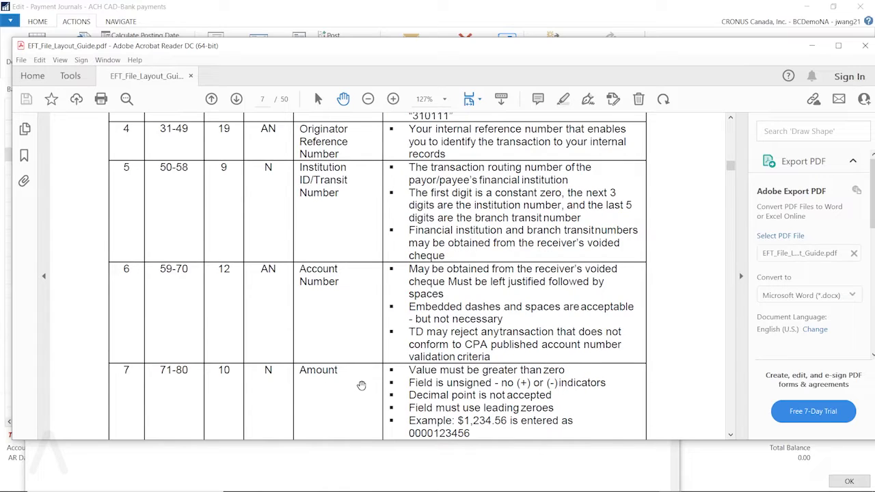
{"action": "scroll", "coordinate": [360, 384], "scroll_direction": "down", "scroll_amount": 2}
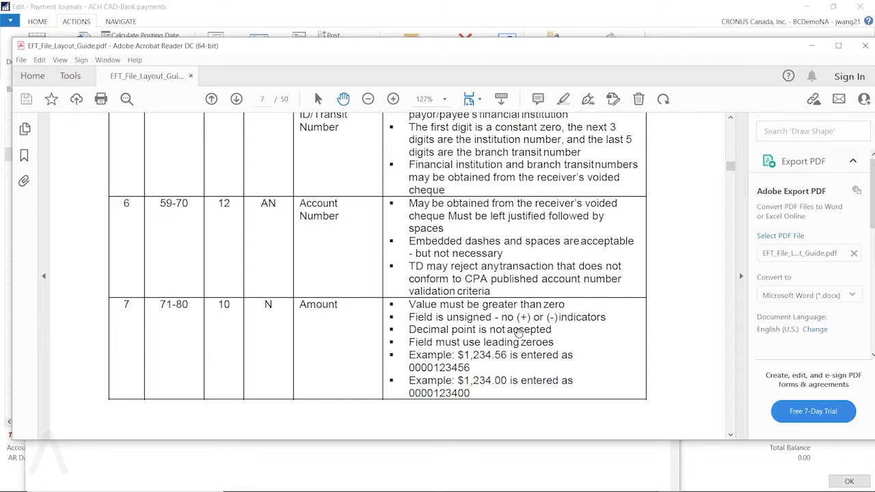
Minimize the layout guide and the Notepad file, and close the ACH CAD payment journal
{"action": "left_click_drag", "start_coordinate": [385, 55], "coordinate": [391, 39]}
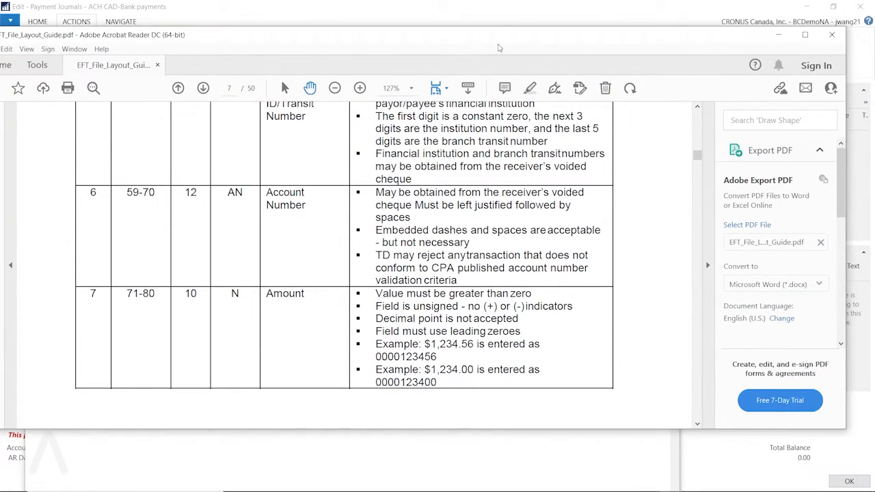
{"action": "left_click_drag", "start_coordinate": [497, 36], "coordinate": [438, 59]}
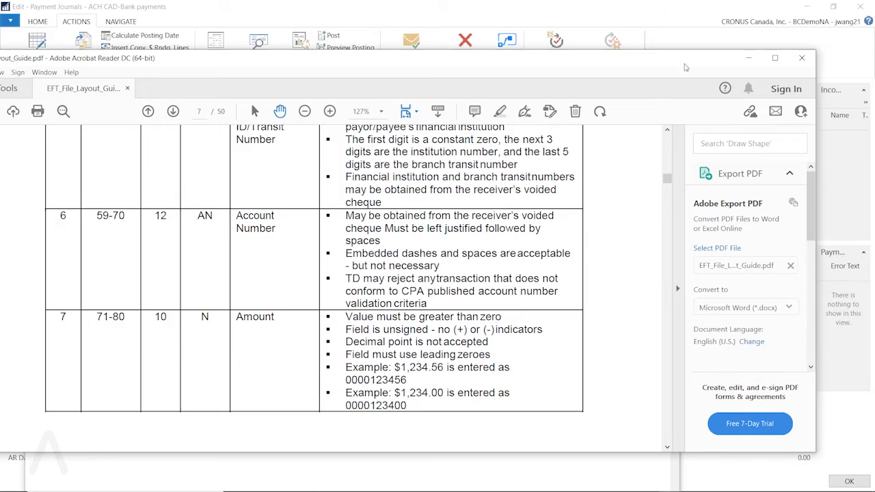
{"action": "left_click_drag", "start_coordinate": [682, 60], "coordinate": [647, 2]}
{"action": "left_click_drag", "start_coordinate": [478, 5], "coordinate": [478, 85]}
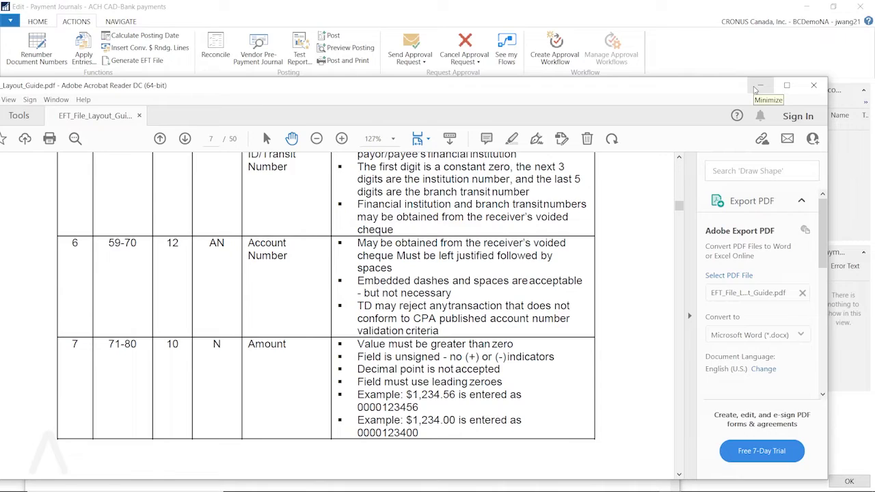
{"action": "left_click", "coordinate": [760, 86]}
{"action": "left_click", "coordinate": [626, 183]}
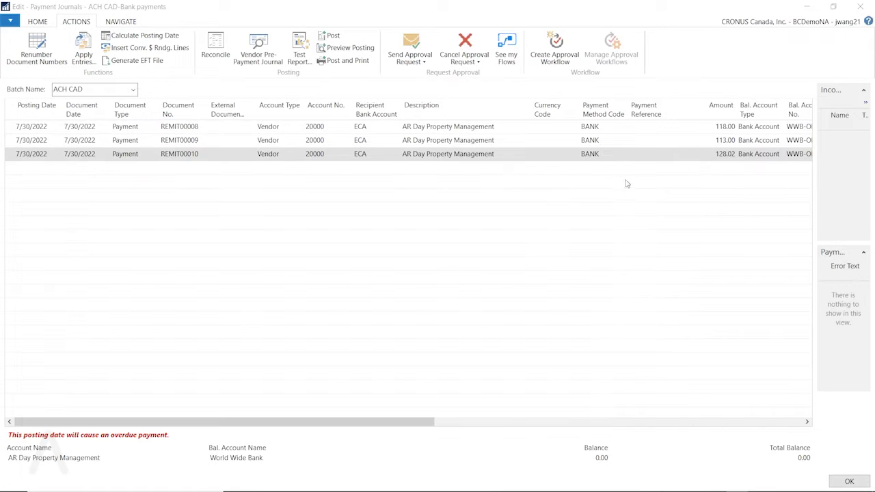
{"action": "left_click", "coordinate": [860, 7]}
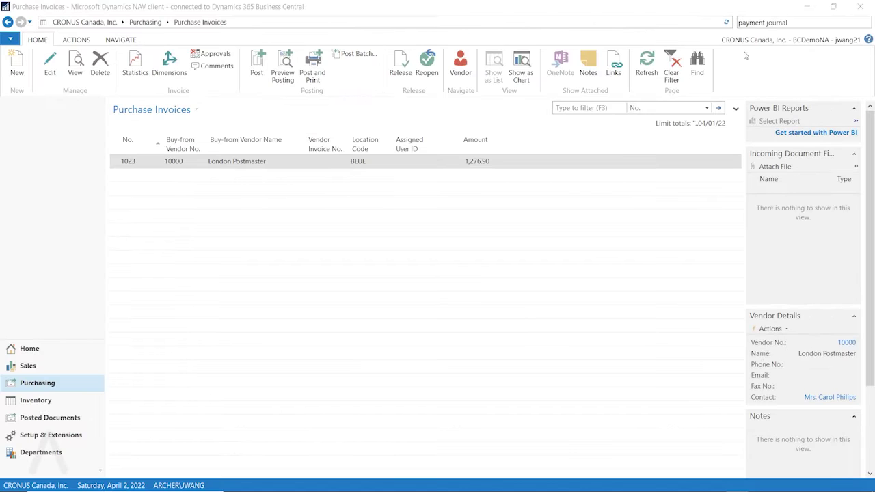
Search for "data exchange" and open the Data Exchange Definitions list
{"action": "left_click", "coordinate": [789, 22]}
{"action": "type", "text": "data e"}
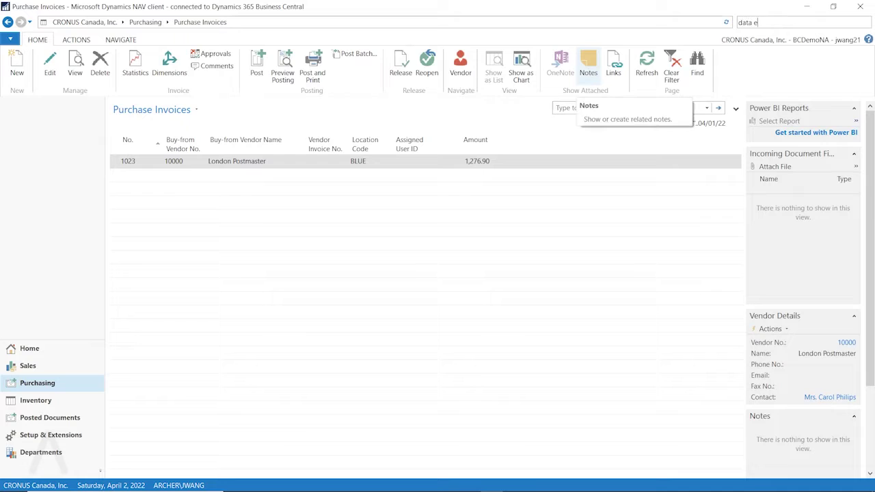
{"action": "type", "text": "xchange f"}
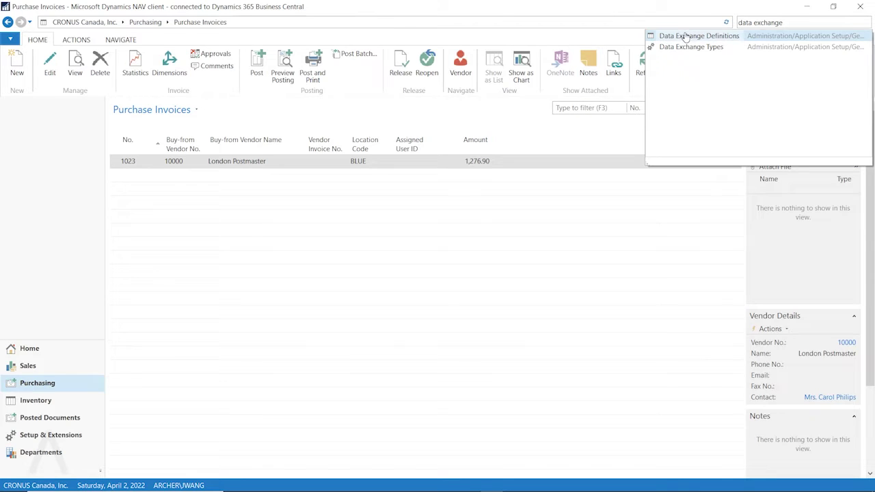
{"action": "left_click", "coordinate": [674, 37]}
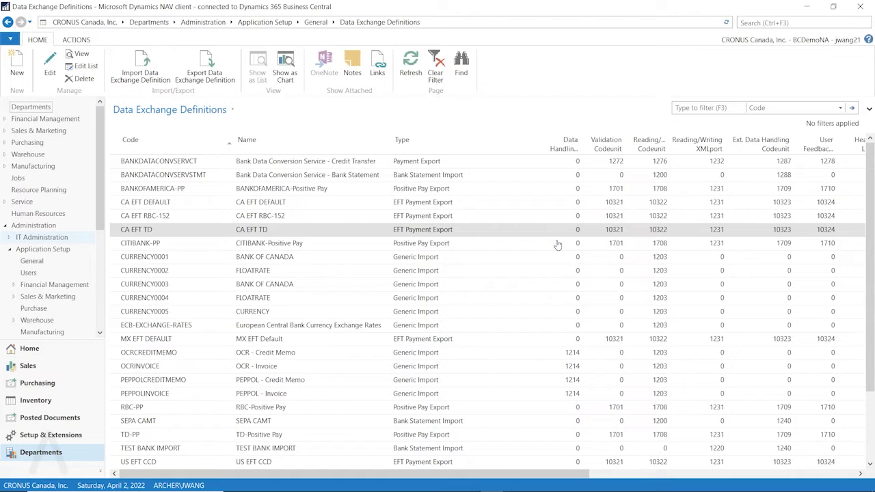
Search for "bank account" and open the Bank Accounts list
{"action": "left_click", "coordinate": [769, 25]}
{"action": "type", "text": "bank account"}
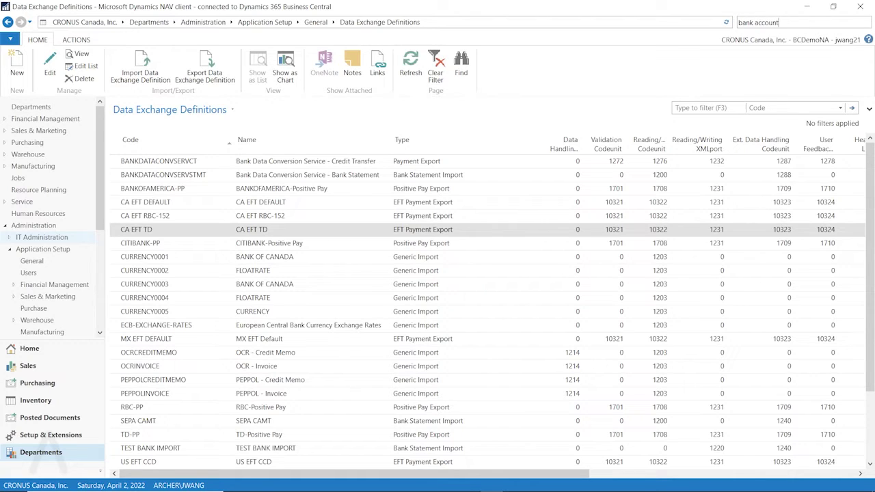
{"action": "left_click", "coordinate": [663, 34]}
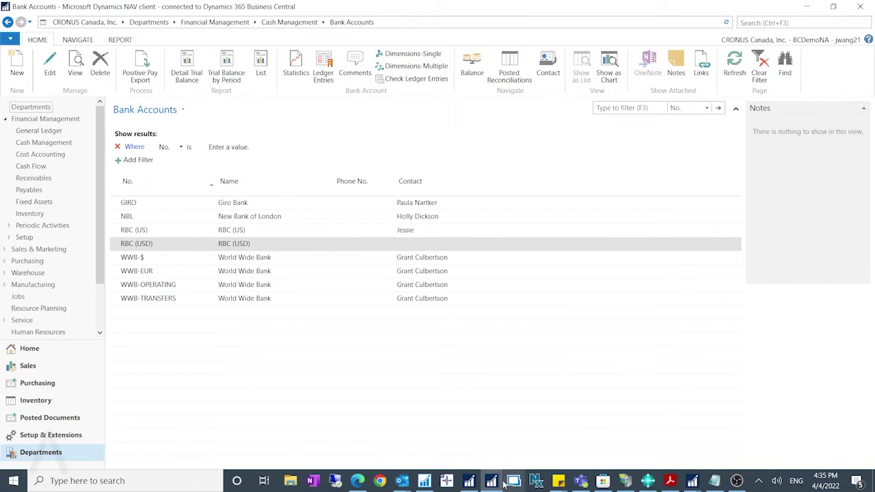
Open the ACH CAD payment journal through a search, check the first line's balancing account number, and close the journal
{"action": "left_click", "coordinate": [779, 23]}
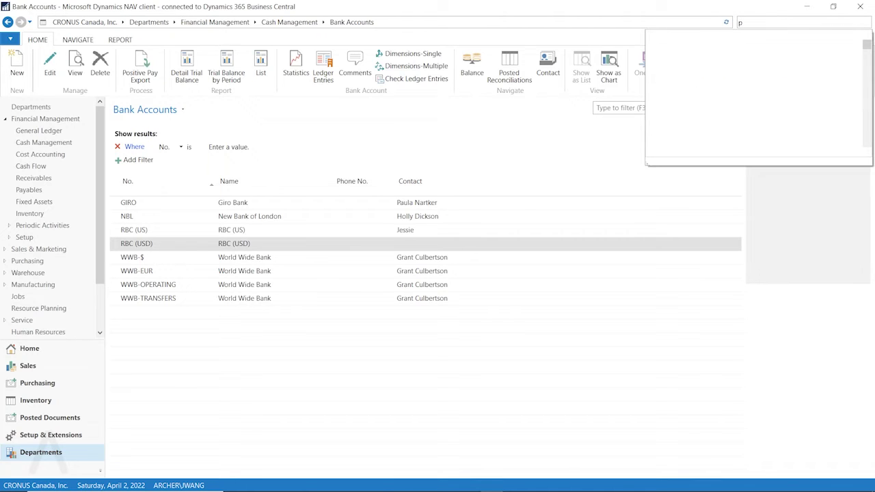
{"action": "type", "text": "p"}
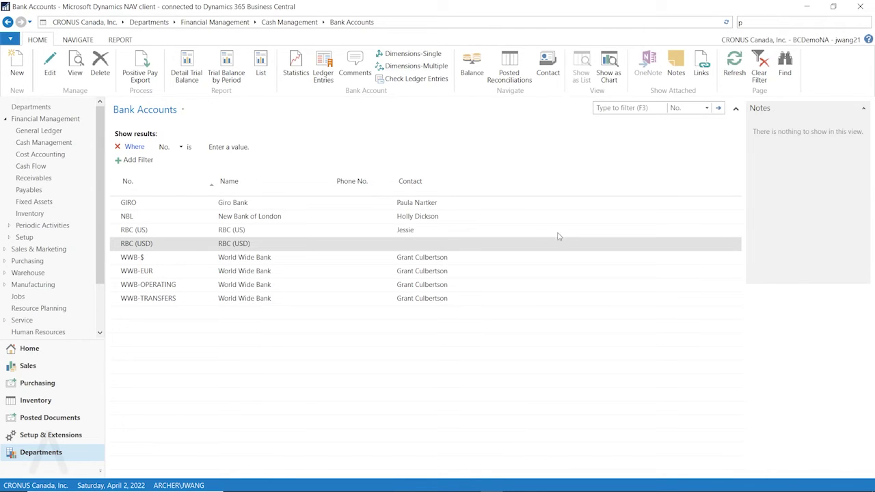
{"action": "type", "text": "ayment"}
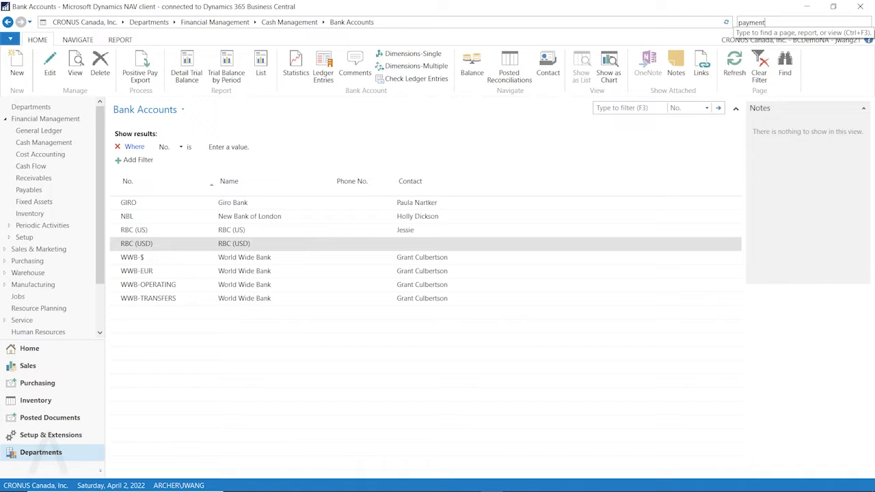
{"action": "key", "text": "Return"}
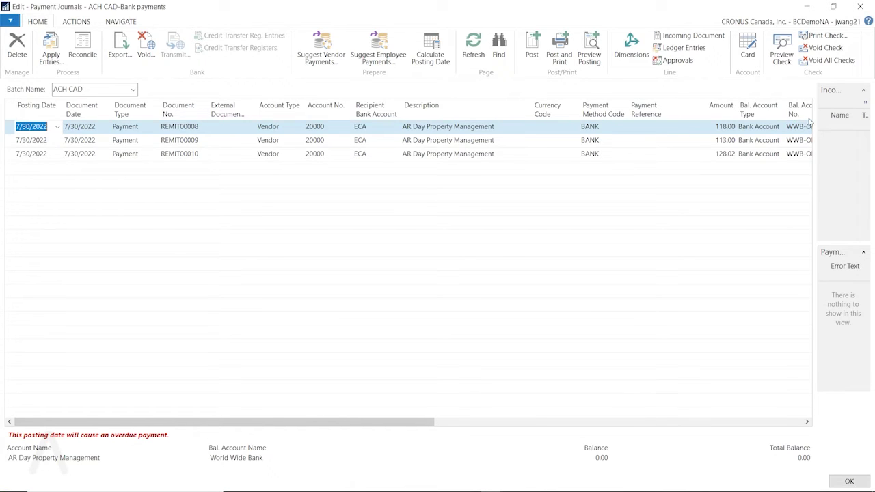
{"action": "left_click", "coordinate": [791, 127]}
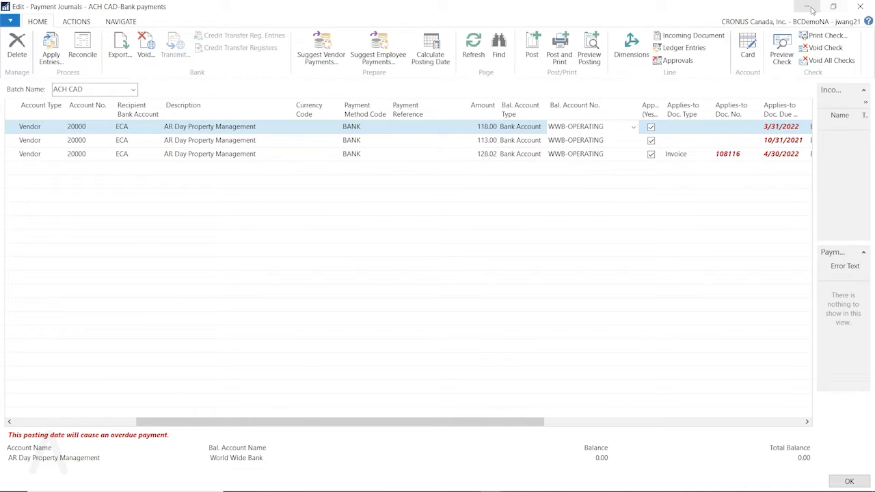
{"action": "left_click", "coordinate": [860, 6]}
Open the WWB-OPERATING bank account card in a maximized window and examine its Transfer settings
{"action": "double_click", "coordinate": [151, 285]}
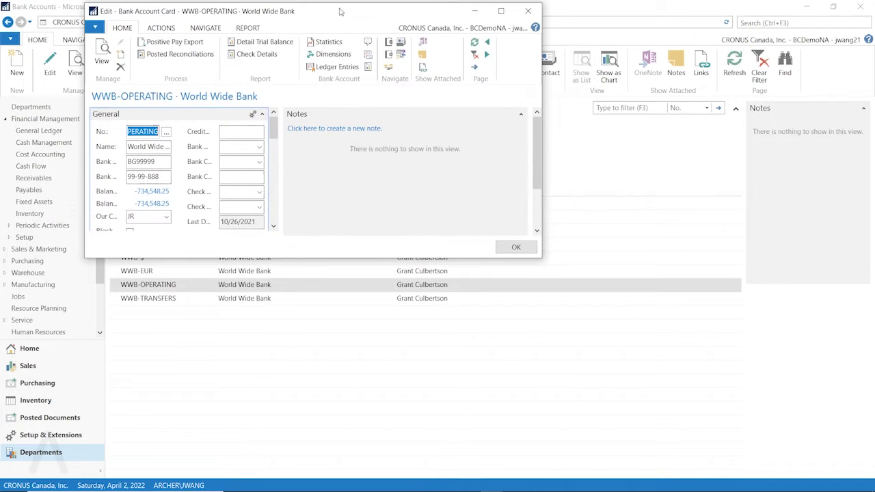
{"action": "left_click", "coordinate": [504, 7]}
{"action": "scroll", "coordinate": [614, 359], "scroll_direction": "down", "scroll_amount": 3}
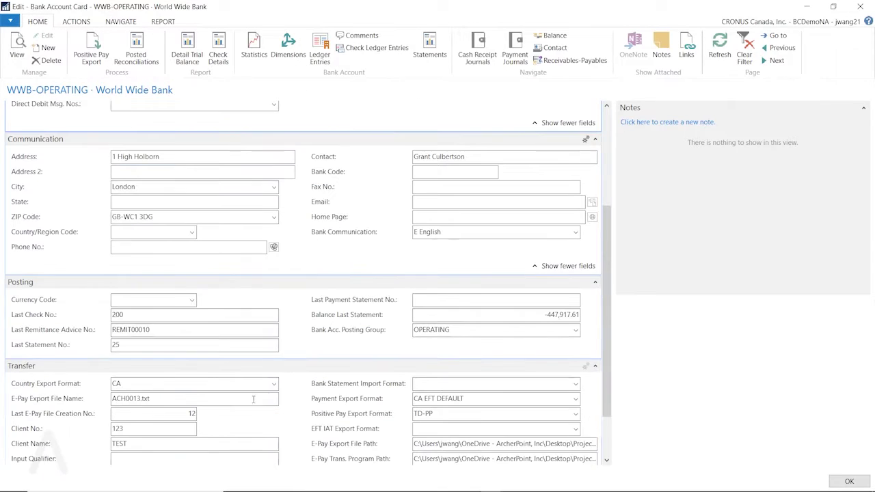
{"action": "scroll", "coordinate": [613, 358], "scroll_direction": "down", "scroll_amount": 2}
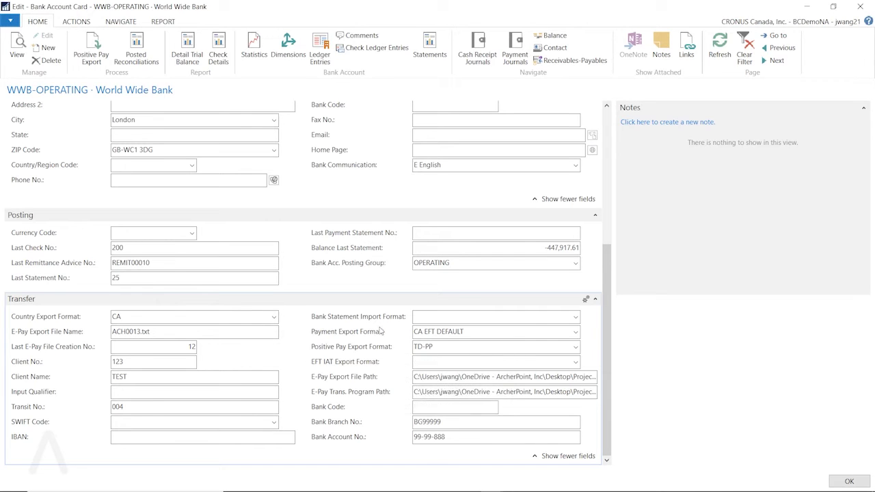
Open the full Bank Export/Import Setup list for the Payment Export Format and widen its Data Exch. Def. Code column
{"action": "left_click", "coordinate": [575, 335]}
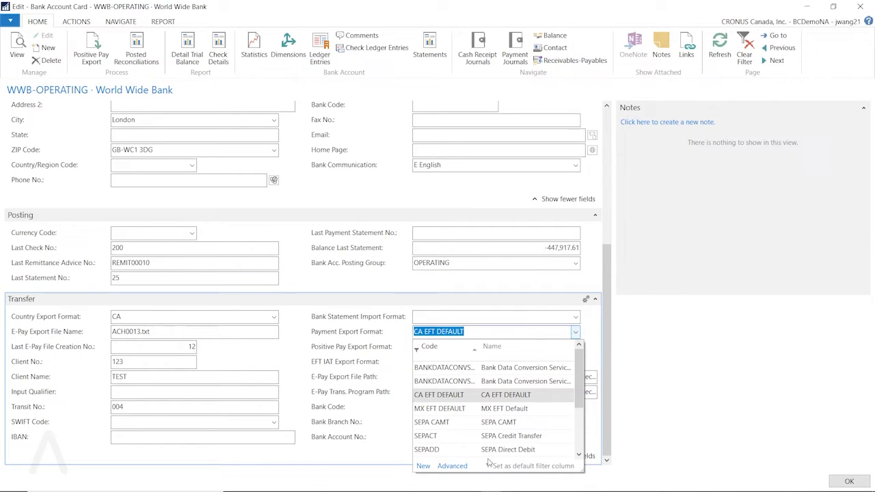
{"action": "left_click", "coordinate": [447, 466]}
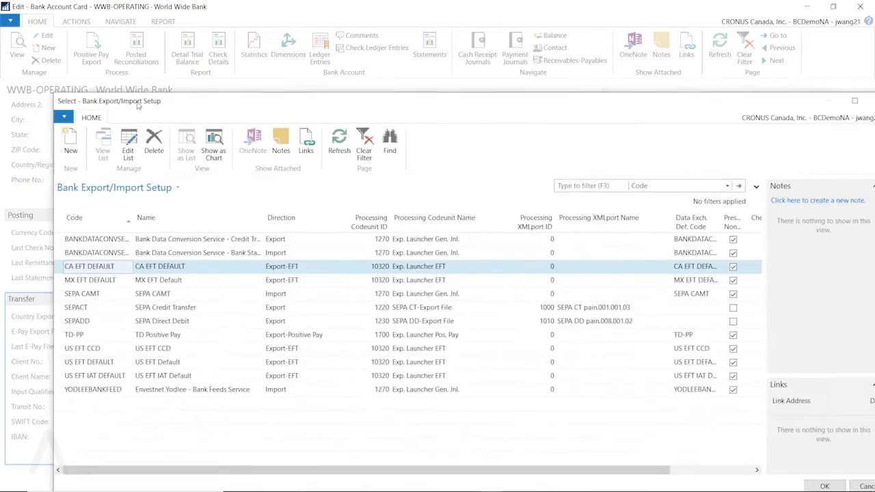
{"action": "left_click_drag", "start_coordinate": [136, 104], "coordinate": [89, 43]}
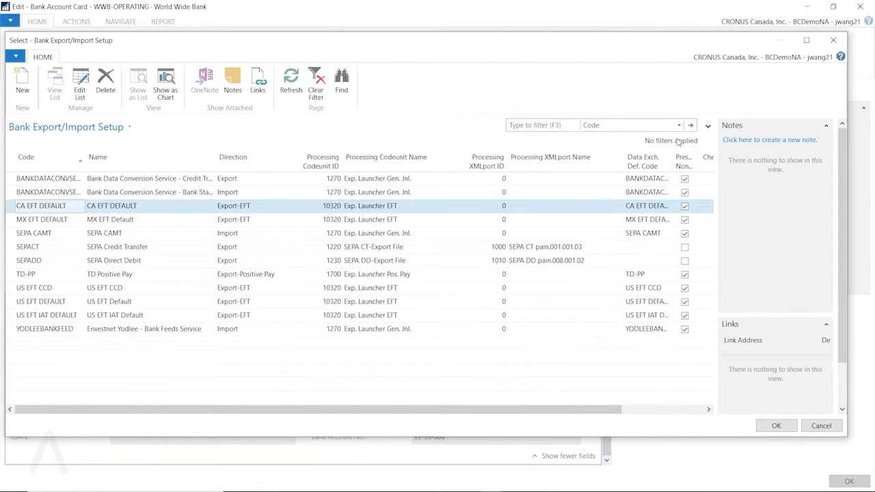
{"action": "left_click_drag", "start_coordinate": [678, 156], "coordinate": [718, 157]}
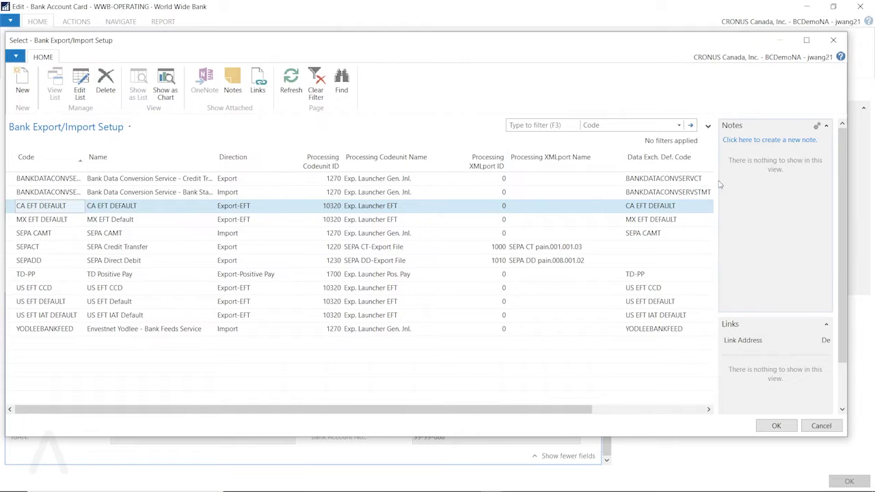
Copy the data exchange definition code of the CA EFT DEFAULT setup line, and close the setup list and the bank account card
{"action": "left_click", "coordinate": [683, 208]}
{"action": "key", "text": "ctrl+c"}
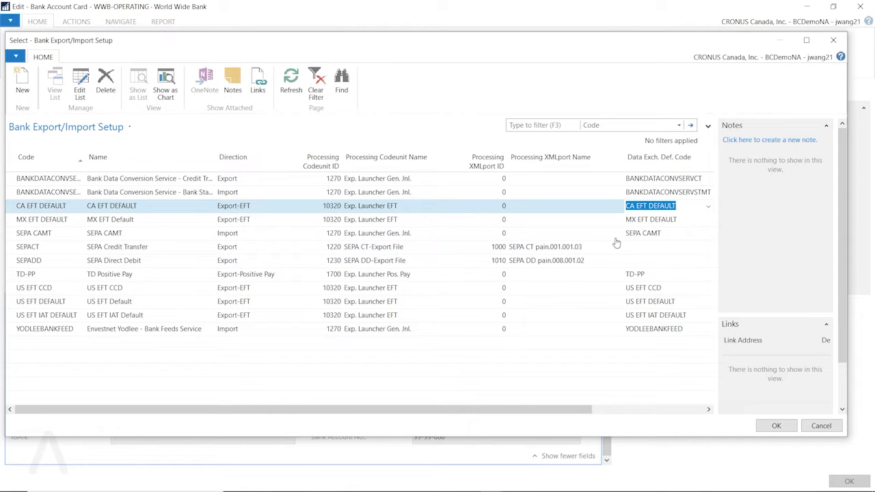
{"action": "left_click", "coordinate": [822, 425]}
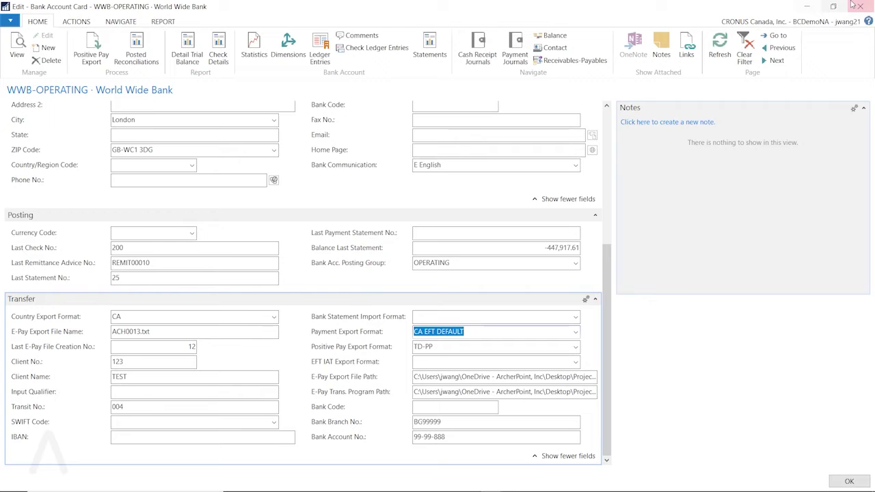
{"action": "left_click", "coordinate": [859, 7]}
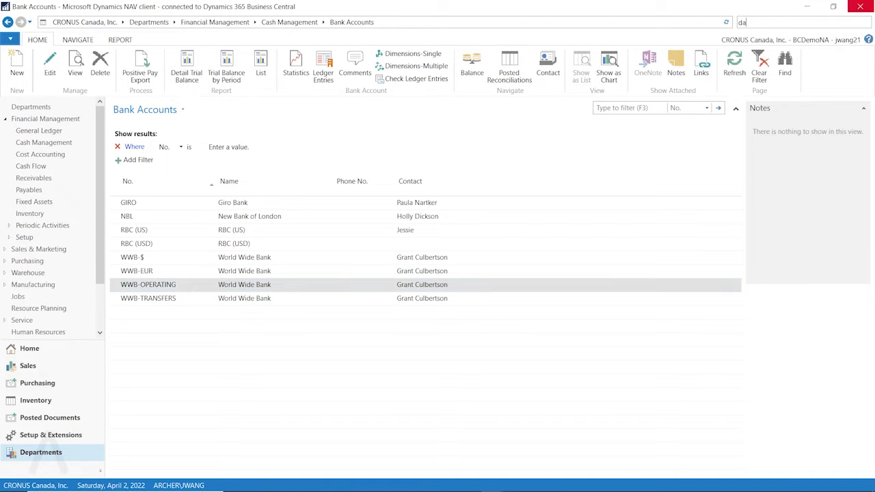
Search for the Data Exchange Definitions list, filter it by the copied code CA EFT DEFAULT, and open that definition
{"action": "type", "text": "data ex"}
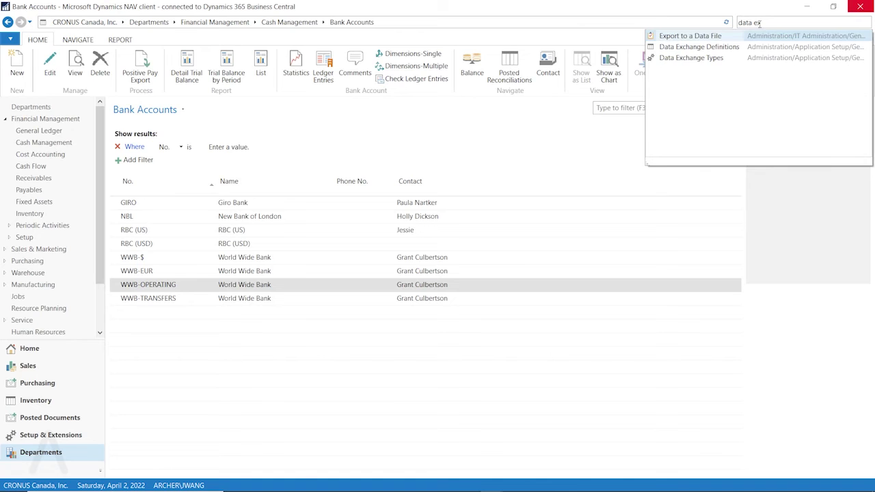
{"action": "left_click", "coordinate": [700, 48]}
{"action": "left_click", "coordinate": [719, 113]}
{"action": "key", "text": "ctrl+v"}
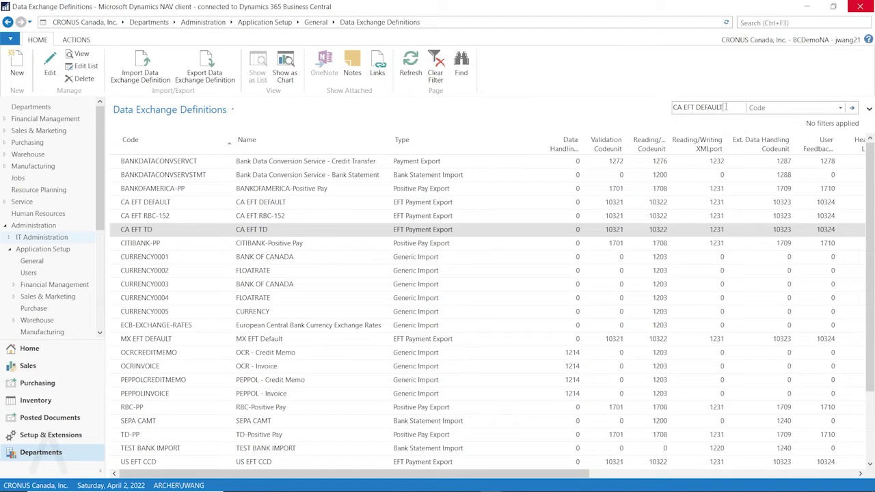
{"action": "key", "text": "Return"}
{"action": "double_click", "coordinate": [144, 159]}
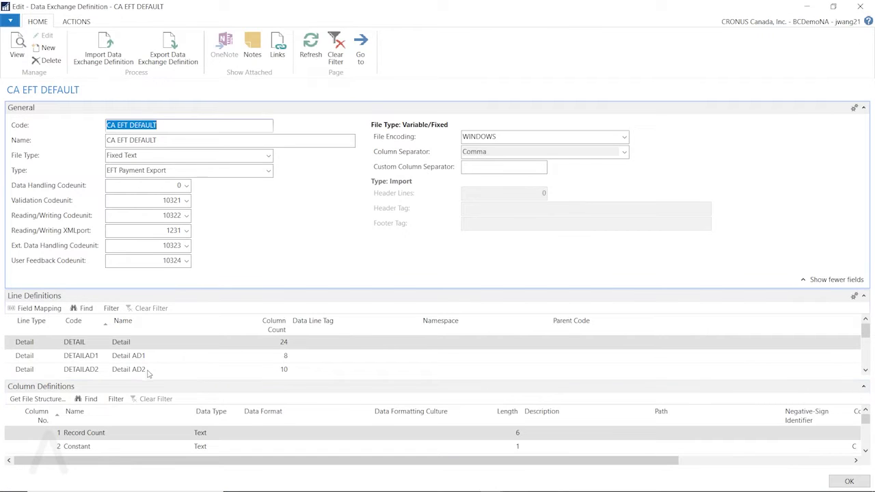
Collapse the definition's General section and examine the length, padding and justification of the DETAIL line's Payment Amount column
{"action": "left_click", "coordinate": [34, 342]}
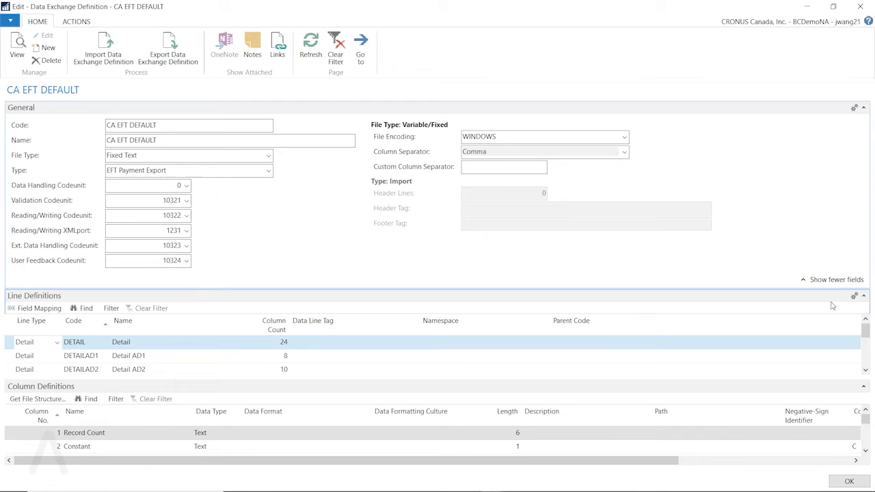
{"action": "left_click", "coordinate": [863, 108]}
{"action": "scroll", "coordinate": [80, 416], "scroll_direction": "down", "scroll_amount": 2}
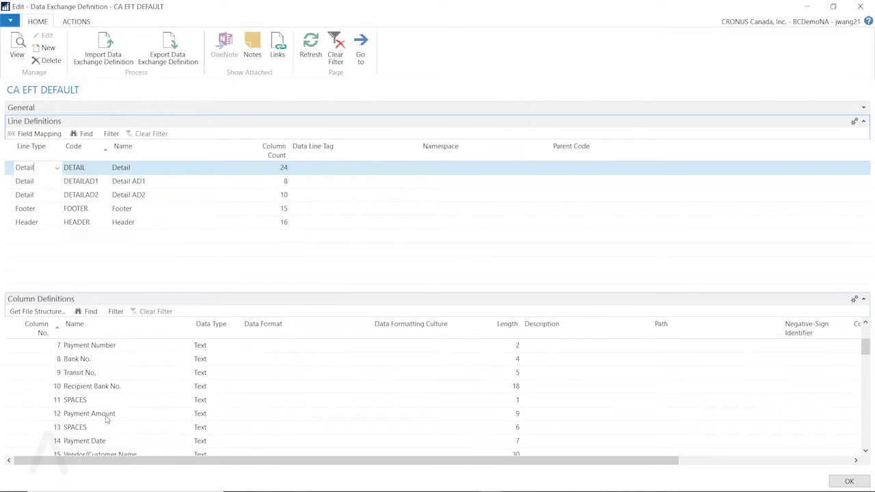
{"action": "left_click", "coordinate": [107, 416]}
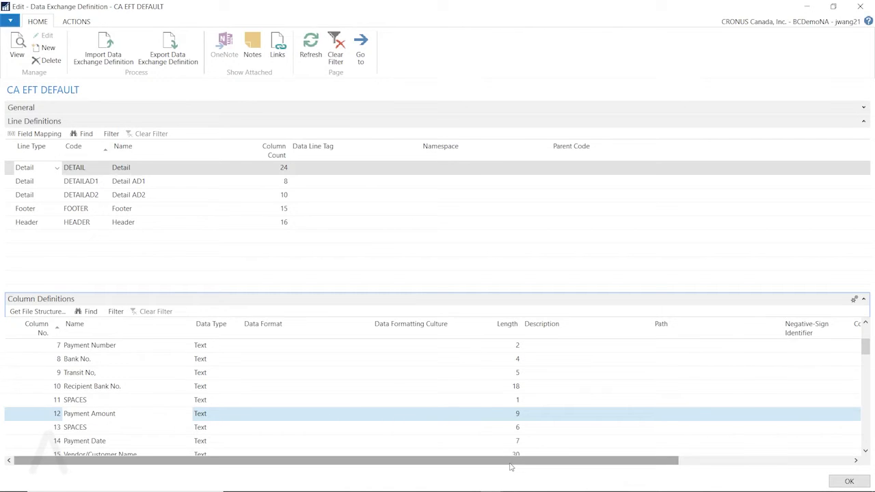
{"action": "left_click_drag", "start_coordinate": [510, 464], "coordinate": [689, 451]}
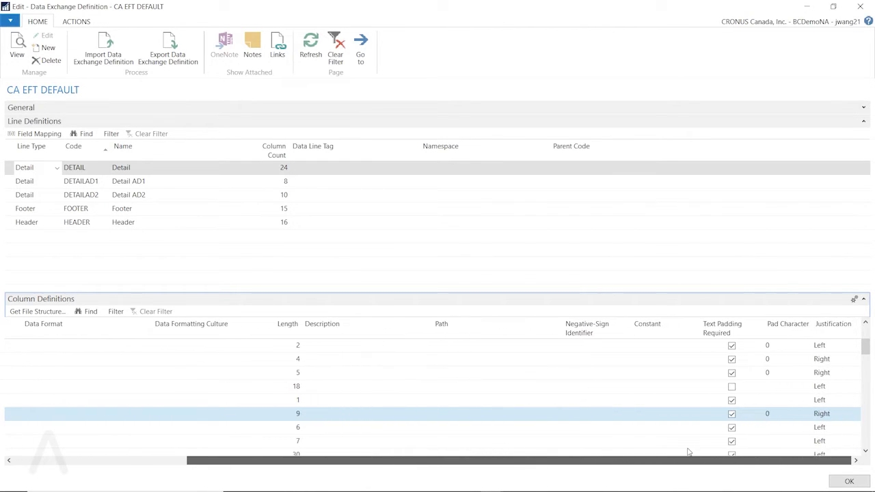
{"action": "scroll", "coordinate": [724, 423], "scroll_direction": "down", "scroll_amount": 2}
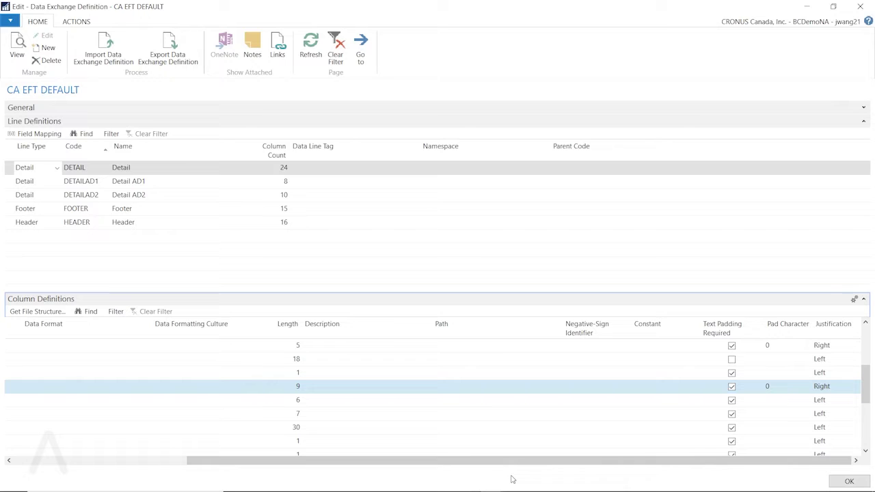
{"action": "left_click_drag", "start_coordinate": [513, 465], "coordinate": [298, 463]}
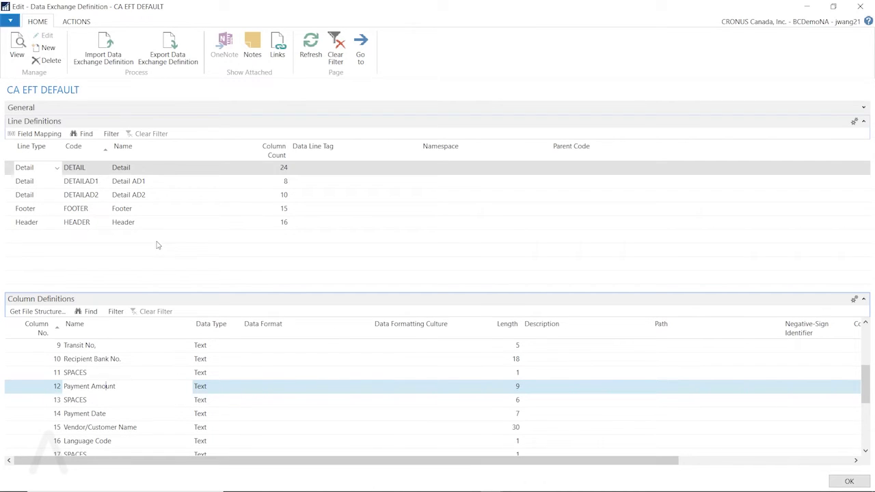
Open the DETAIL line's field mapping, select the Payment Amount row, and check which columns the mapping list can show
{"action": "left_click", "coordinate": [45, 136]}
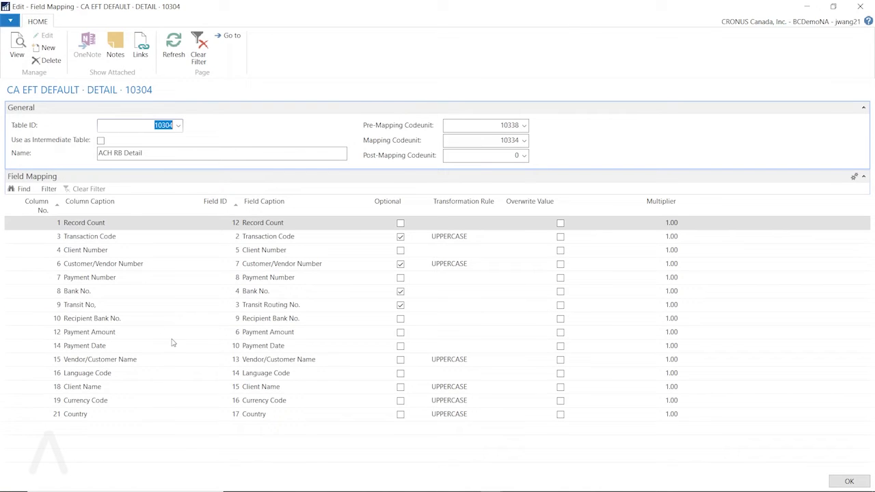
{"action": "left_click", "coordinate": [133, 335]}
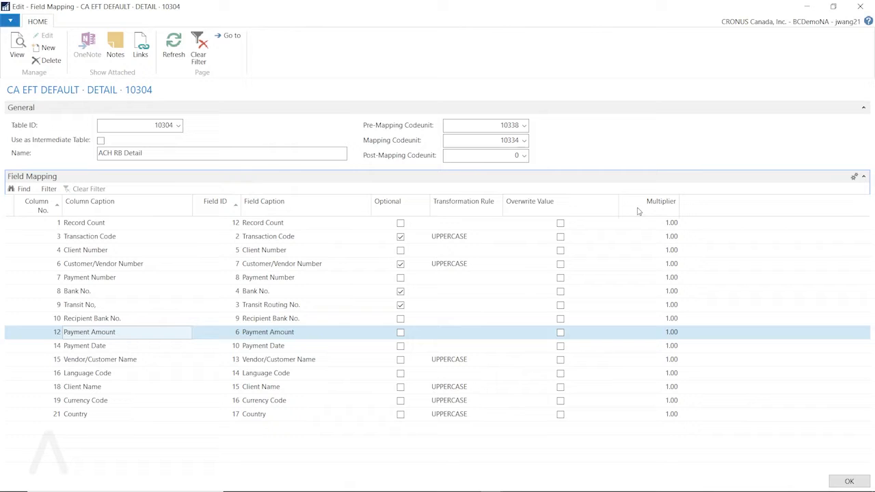
{"action": "right_click", "coordinate": [607, 210]}
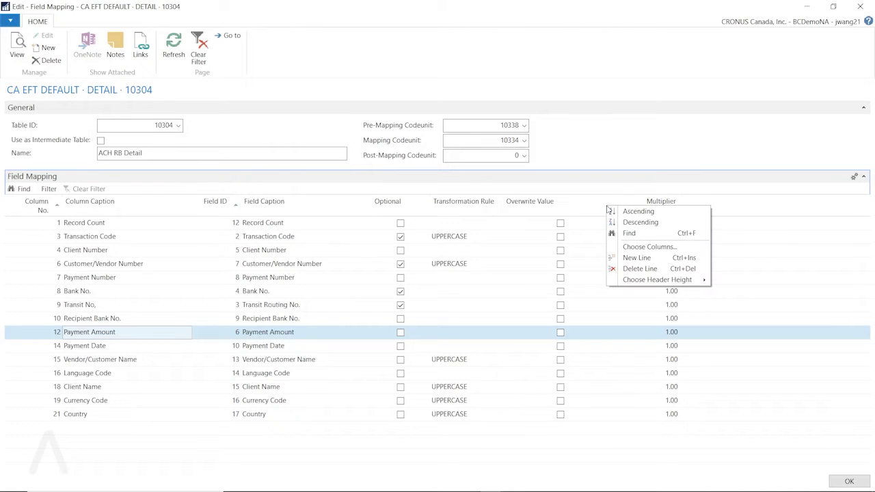
{"action": "left_click", "coordinate": [638, 249]}
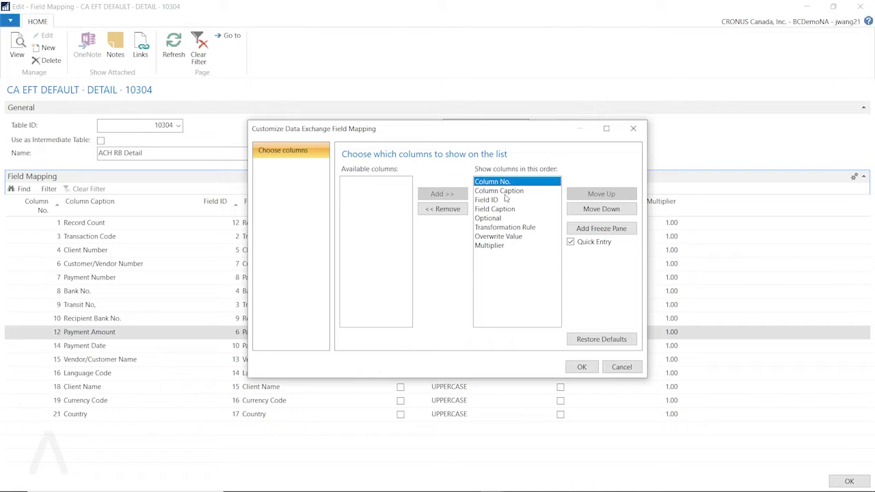
{"action": "left_click", "coordinate": [622, 367]}
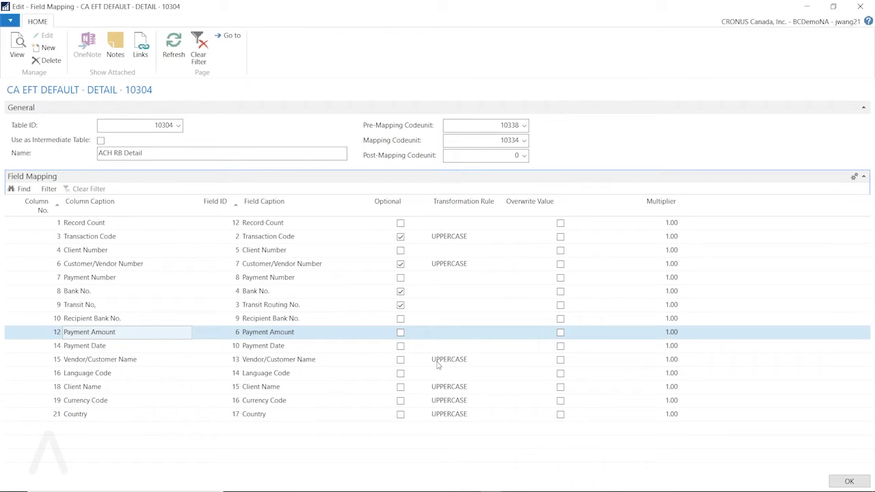
Set the Payment Amount mapping's multiplier to 100 with Overwrite Value enabled, and close the field mapping and the data exchange definition
{"action": "left_click", "coordinate": [654, 335]}
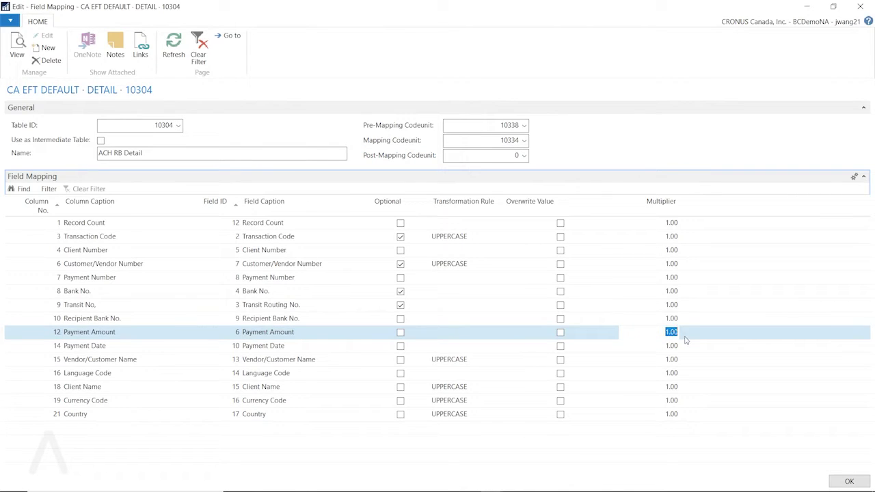
{"action": "type", "text": "100"}
{"action": "key", "text": "Return"}
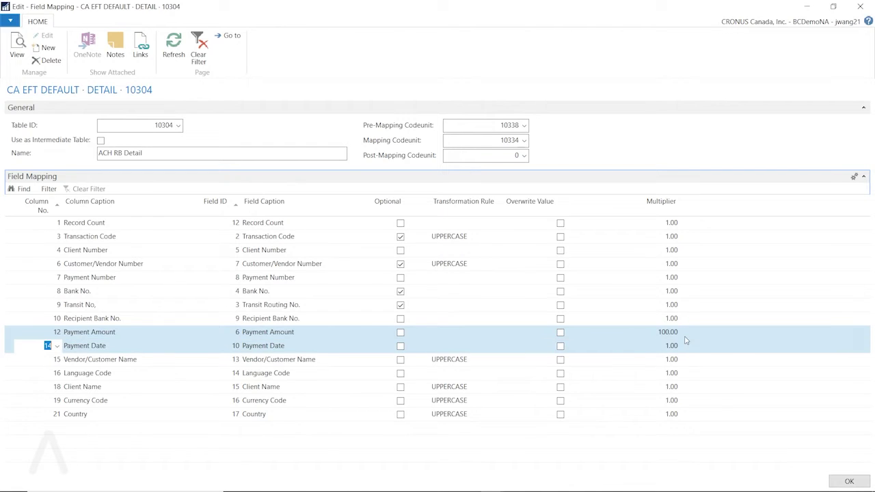
{"action": "left_click", "coordinate": [649, 332]}
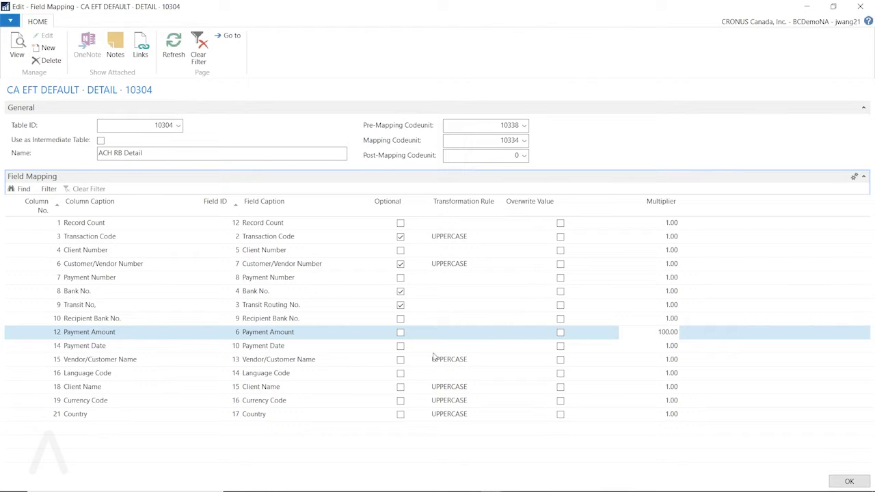
{"action": "left_click", "coordinate": [560, 333]}
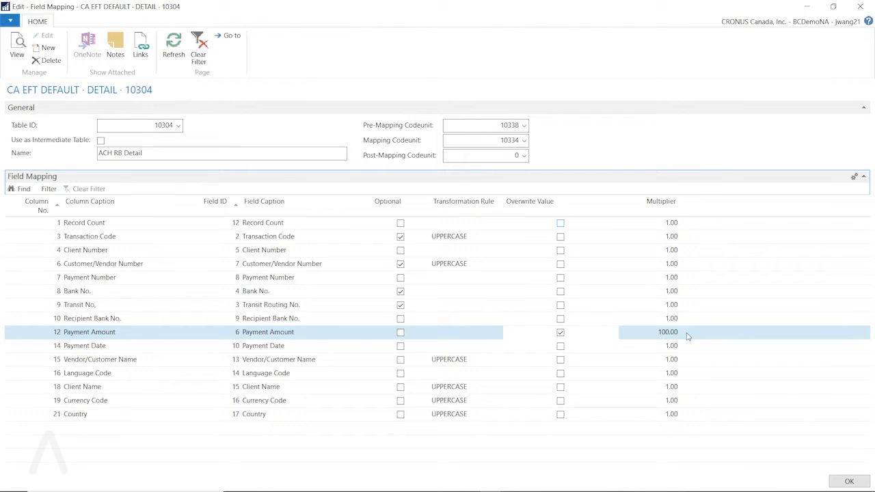
{"action": "left_click", "coordinate": [839, 483]}
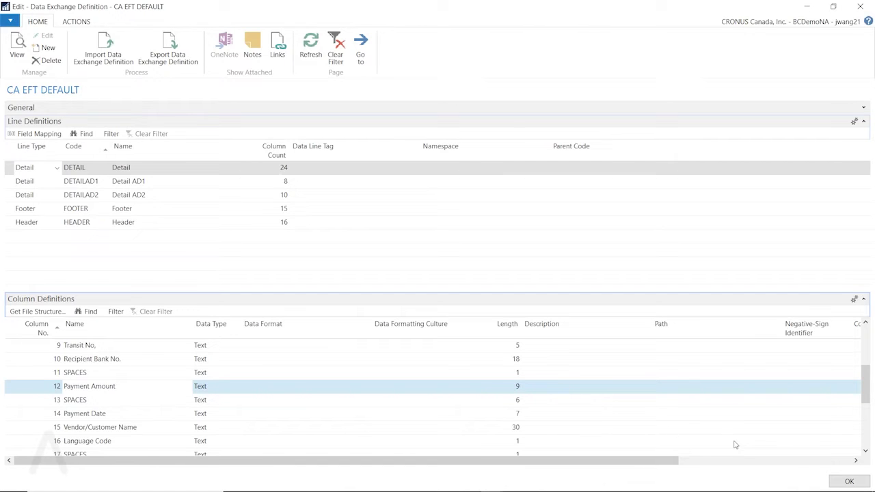
{"action": "left_click", "coordinate": [834, 481]}
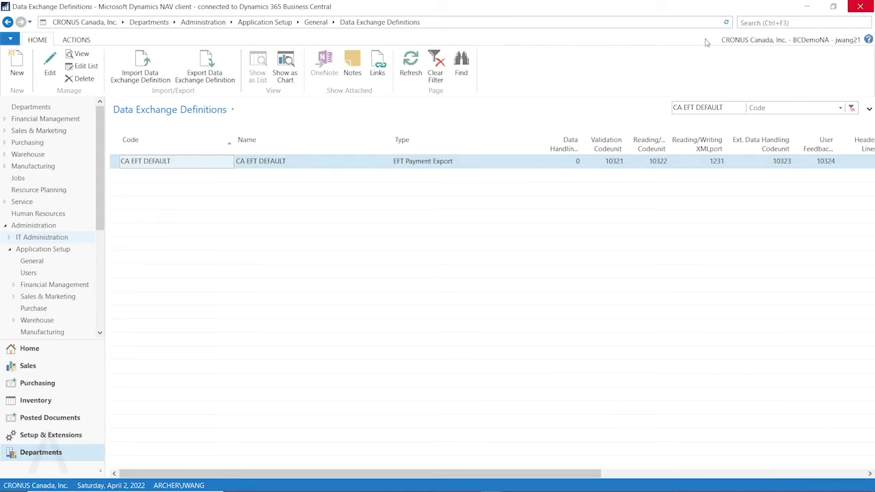
Open the Purchase Invoices list through a search and create an invoice for vendor AR Day Property Management in a maximized window
{"action": "left_click", "coordinate": [778, 23]}
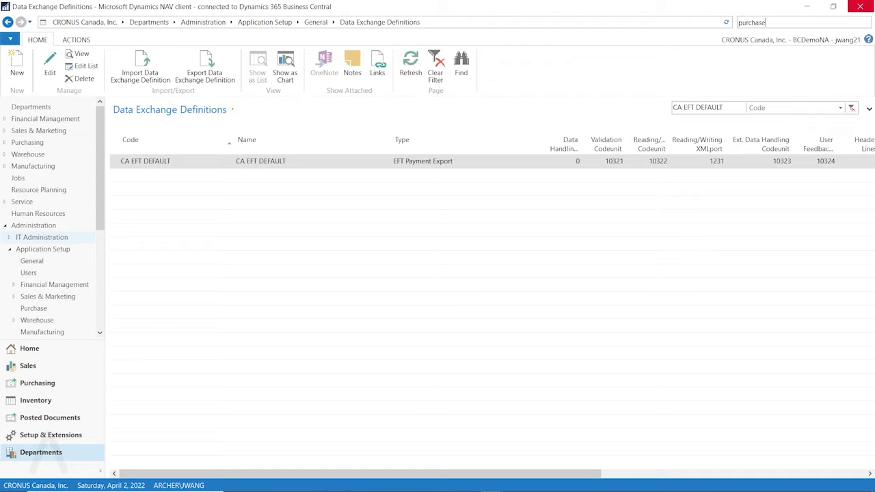
{"action": "type", "text": "purchase invoice"}
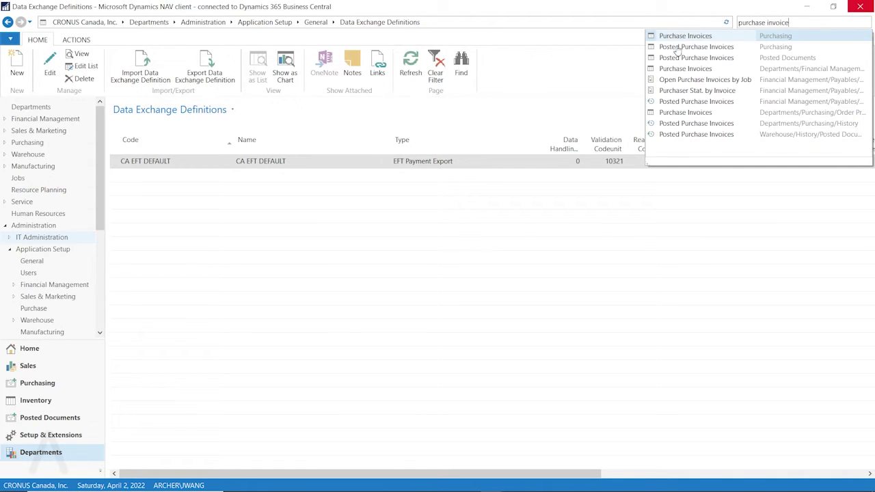
{"action": "left_click", "coordinate": [702, 39]}
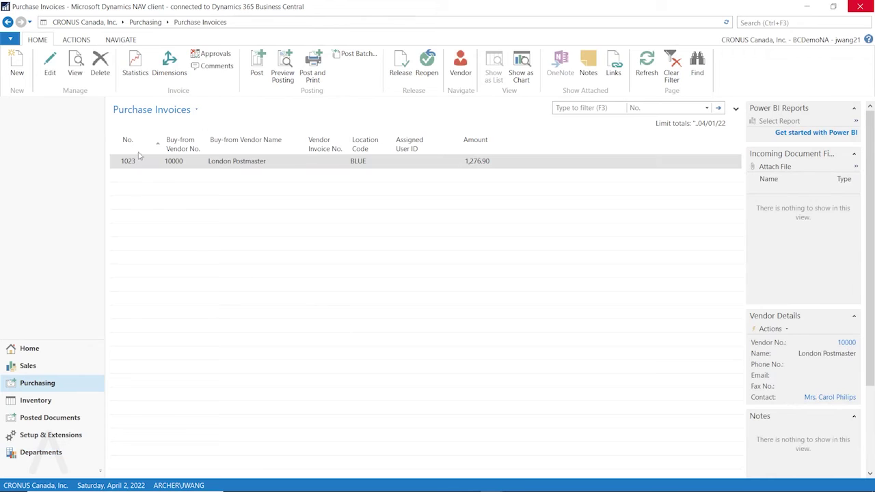
{"action": "left_click", "coordinate": [16, 65]}
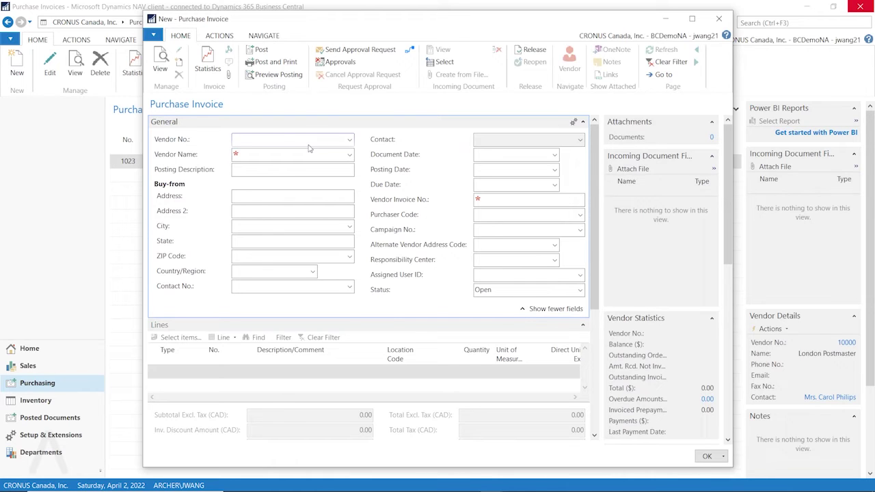
{"action": "type", "text": "20000"}
{"action": "key", "text": "Tab"}
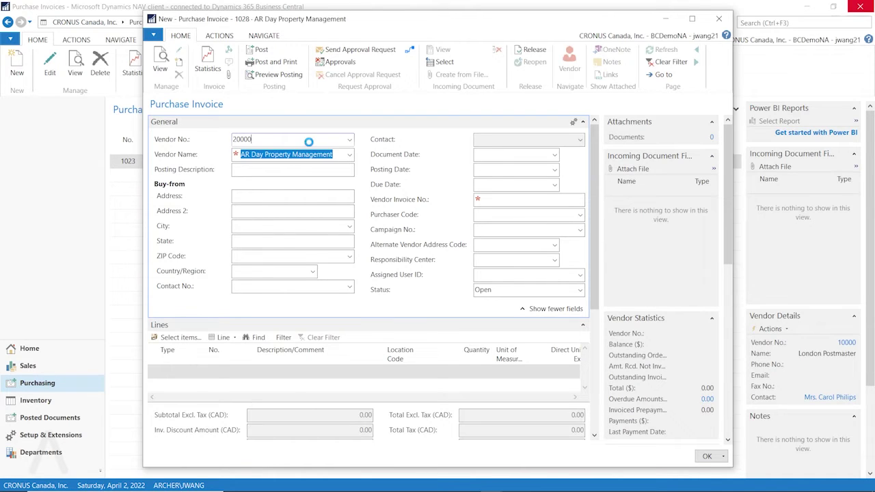
{"action": "left_click", "coordinate": [692, 19]}
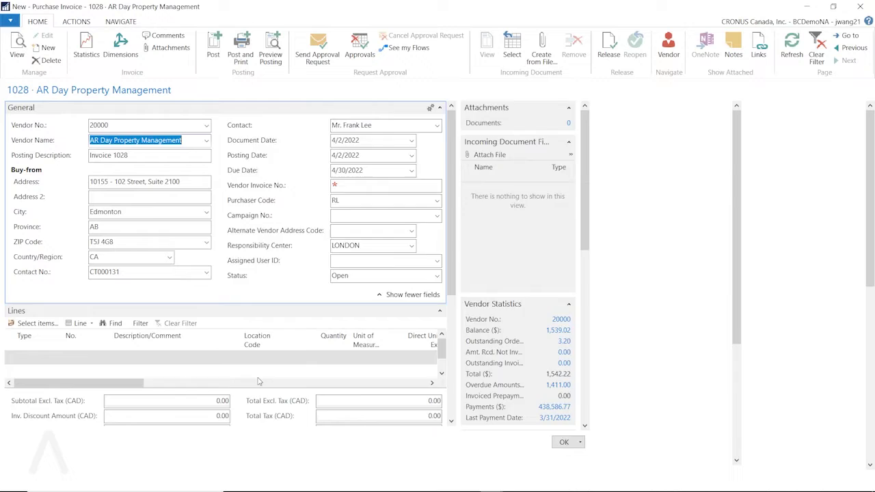
Add an invoice line of type G/L Account for the Cash account
{"action": "left_click", "coordinate": [71, 361]}
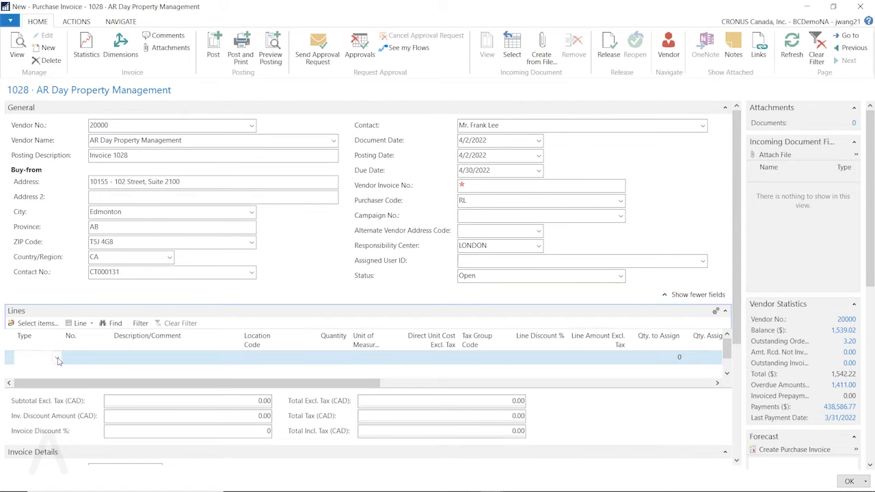
{"action": "left_click", "coordinate": [57, 358]}
{"action": "left_click", "coordinate": [39, 393]}
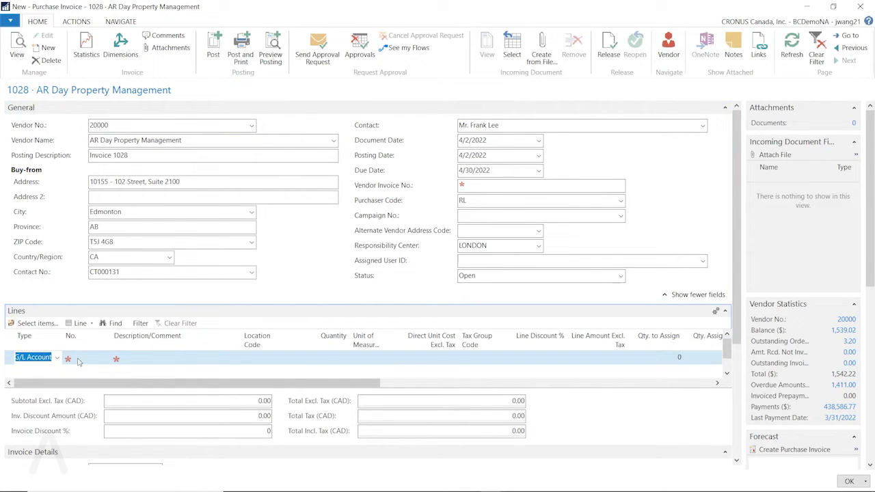
{"action": "left_click", "coordinate": [77, 361]}
{"action": "left_click", "coordinate": [106, 359]}
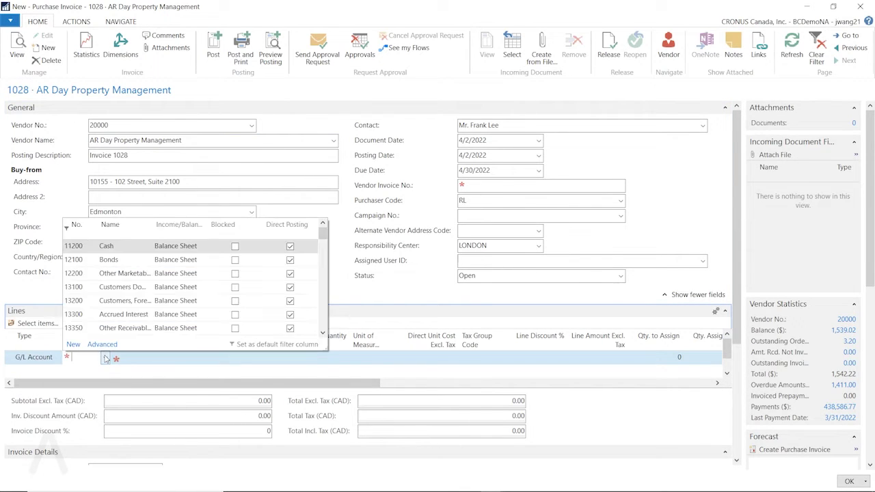
{"action": "left_click", "coordinate": [99, 246]}
{"action": "key", "text": "Tab"}
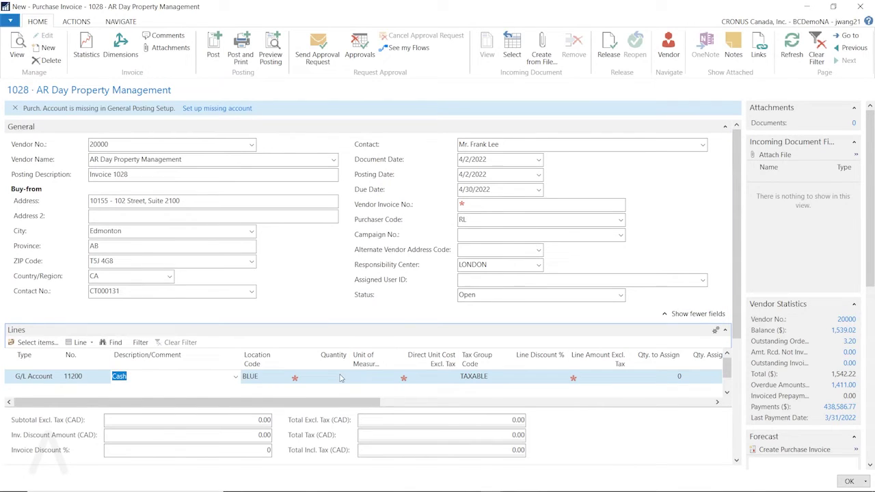
Set the Cash line's quantity to 1 and direct unit cost to 120.29, and check the tax in the invoice statistics
{"action": "left_click", "coordinate": [340, 377]}
{"action": "type", "text": "1"}
{"action": "key", "text": "Tab"}
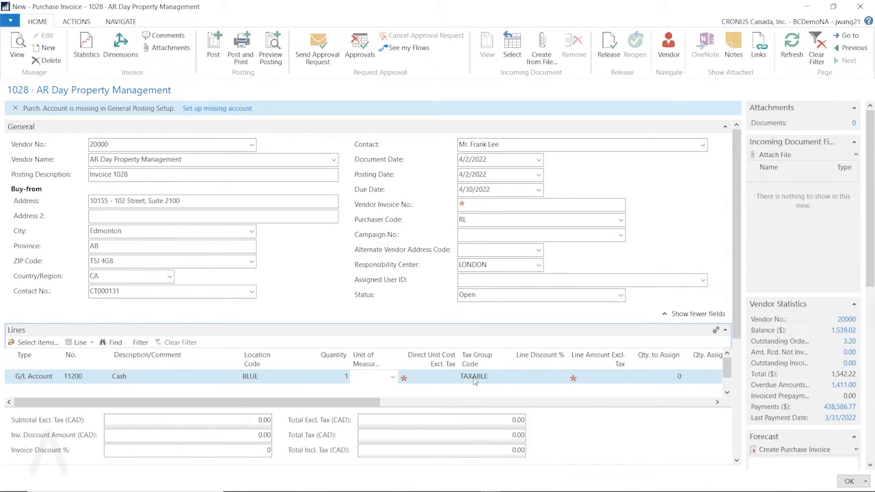
{"action": "left_click", "coordinate": [445, 376]}
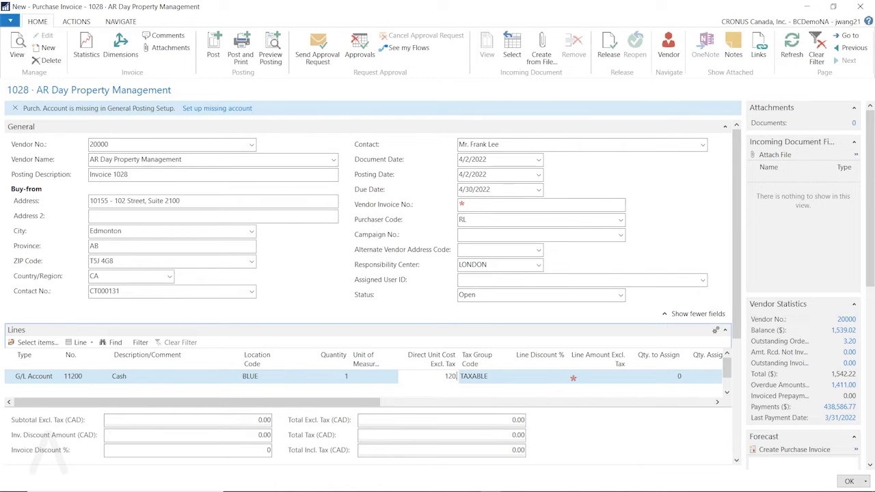
{"action": "type", "text": "120.29"}
{"action": "key", "text": "Tab"}
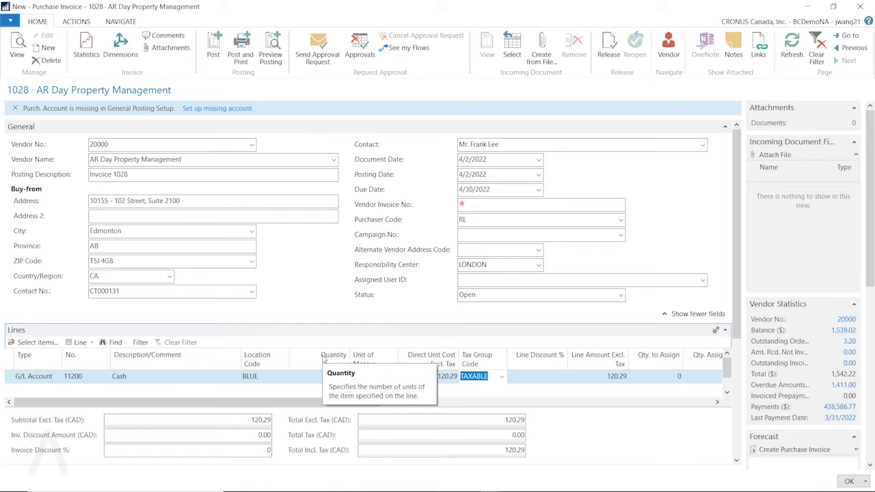
{"action": "key", "text": "F7"}
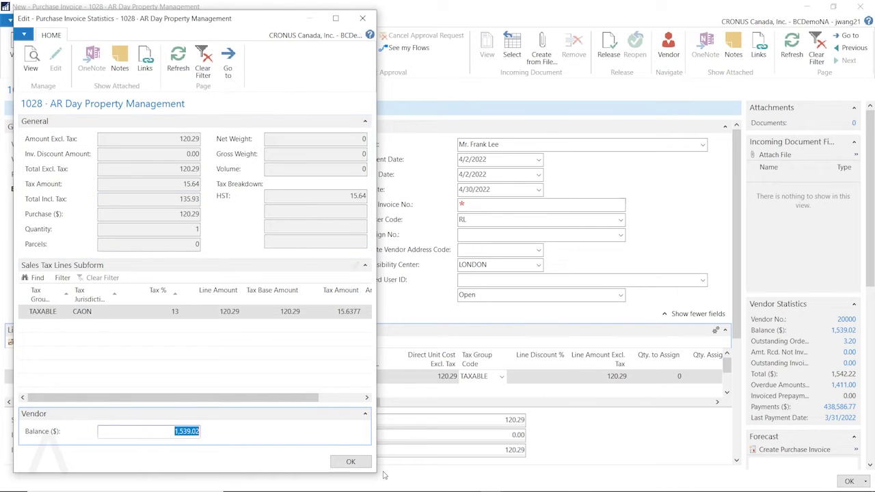
{"action": "left_click", "coordinate": [363, 463]}
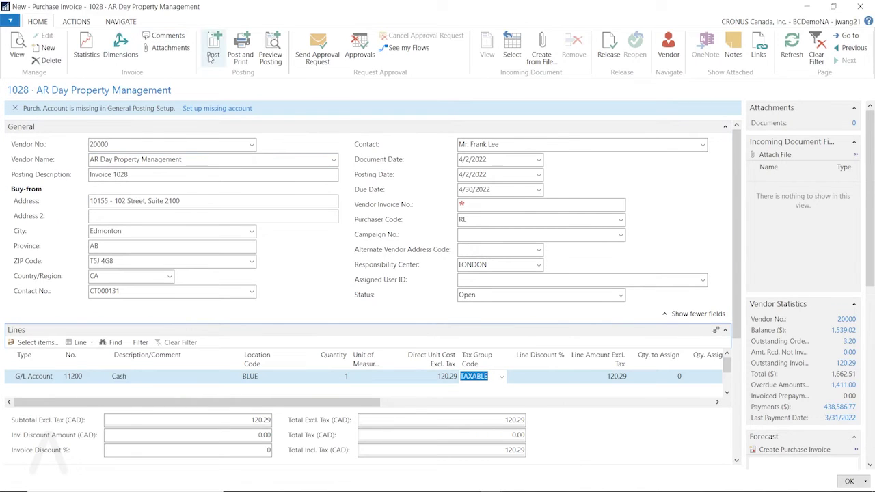
Enter EFTTest3 as the vendor invoice number and post the purchase invoice without opening the posted document
{"action": "left_click", "coordinate": [489, 205]}
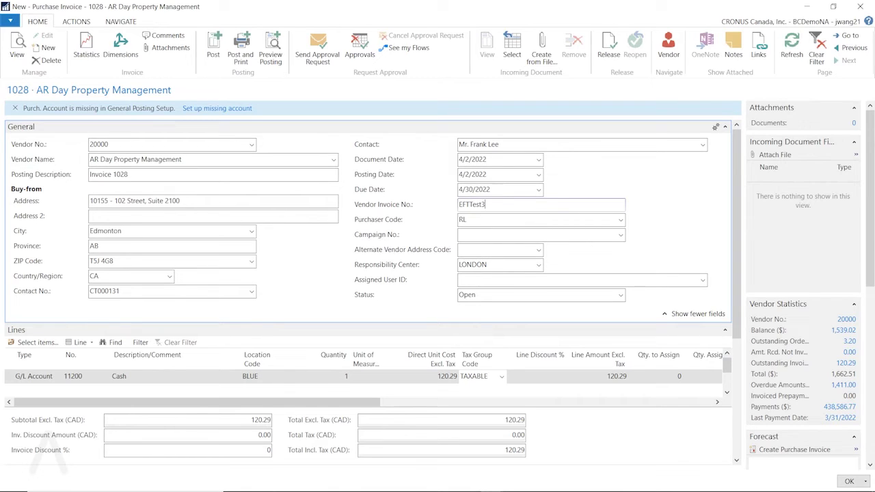
{"action": "key", "text": "Tab"}
{"action": "left_click", "coordinate": [214, 52]}
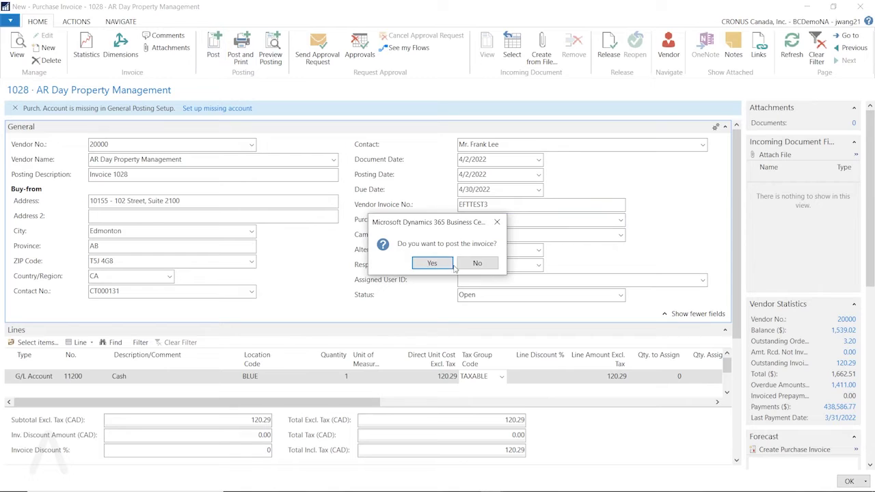
{"action": "left_click", "coordinate": [450, 265]}
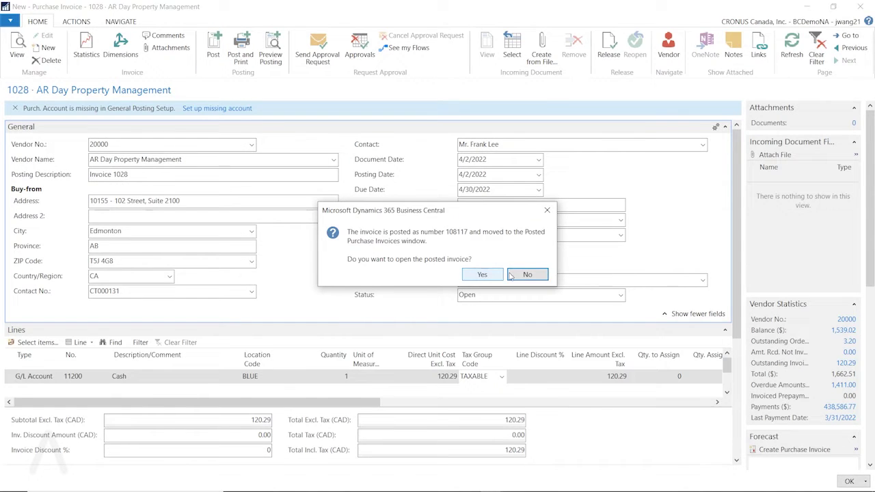
{"action": "left_click", "coordinate": [527, 274]}
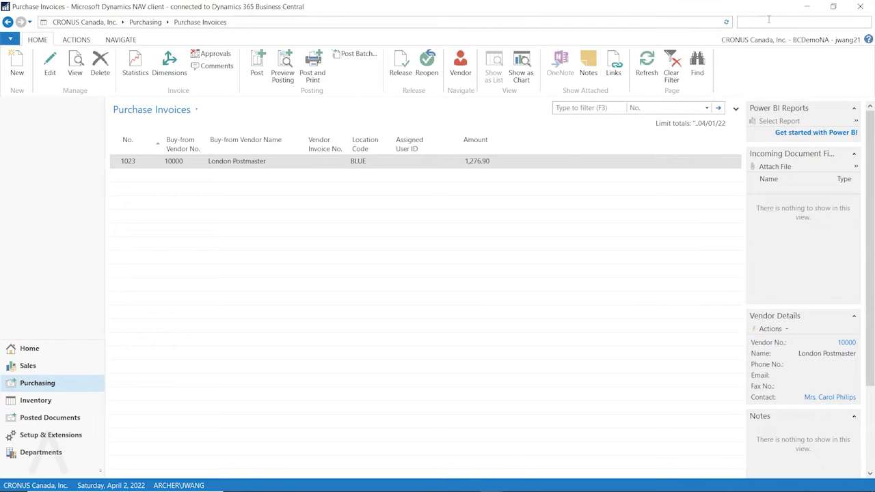
Open the Payment Journals through a search and add a payment line for vendor AR Day Property Management in the ACH CAD batch
{"action": "type", "text": "payment jour"}
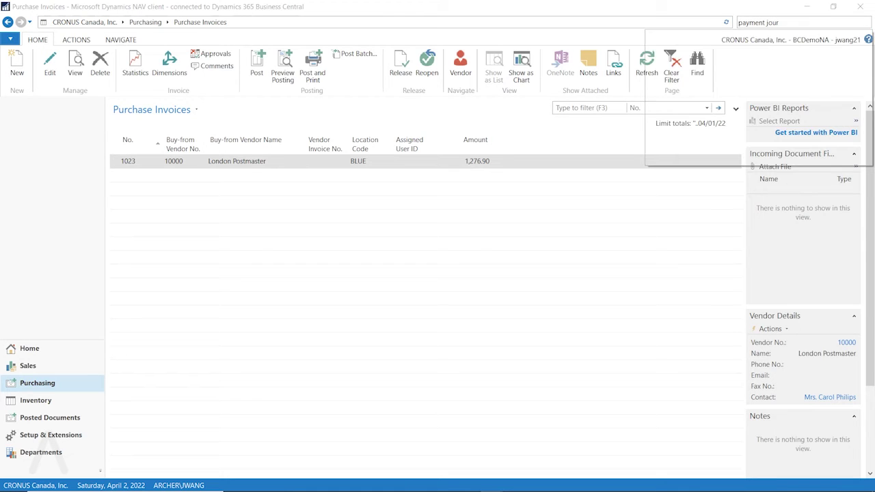
{"action": "left_click", "coordinate": [698, 59]}
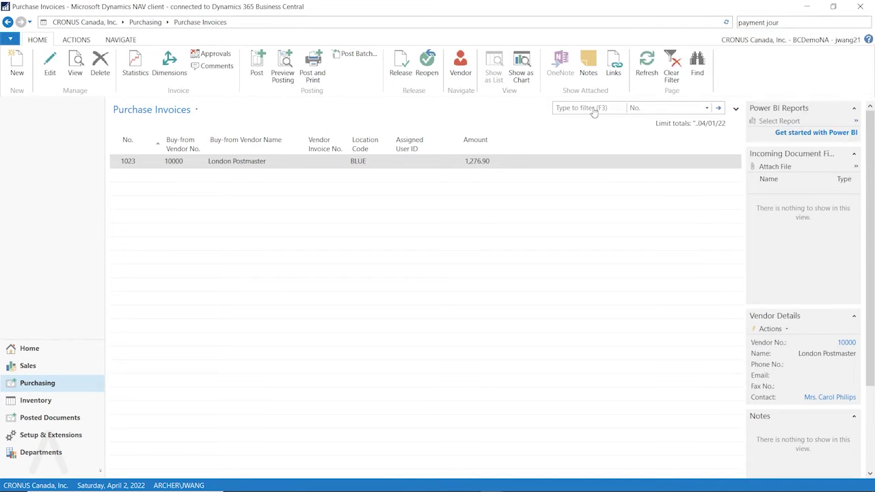
{"action": "left_click", "coordinate": [36, 171]}
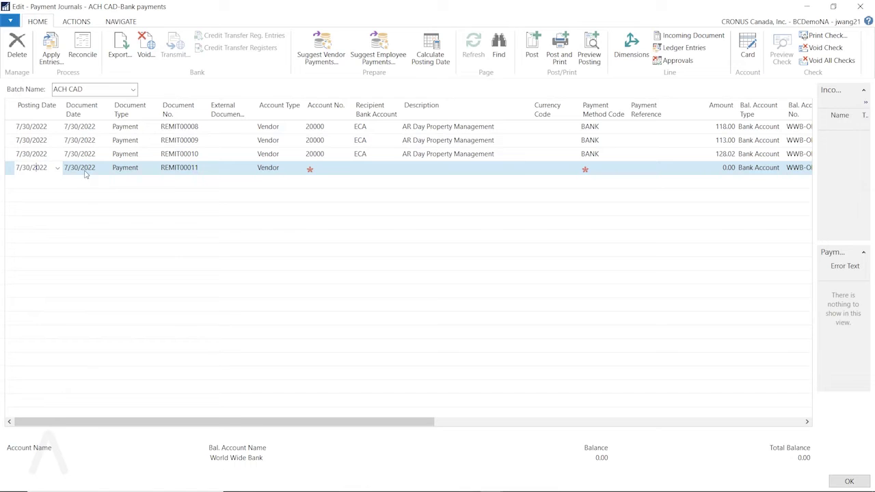
{"action": "left_click", "coordinate": [319, 170]}
{"action": "type", "text": "2"}
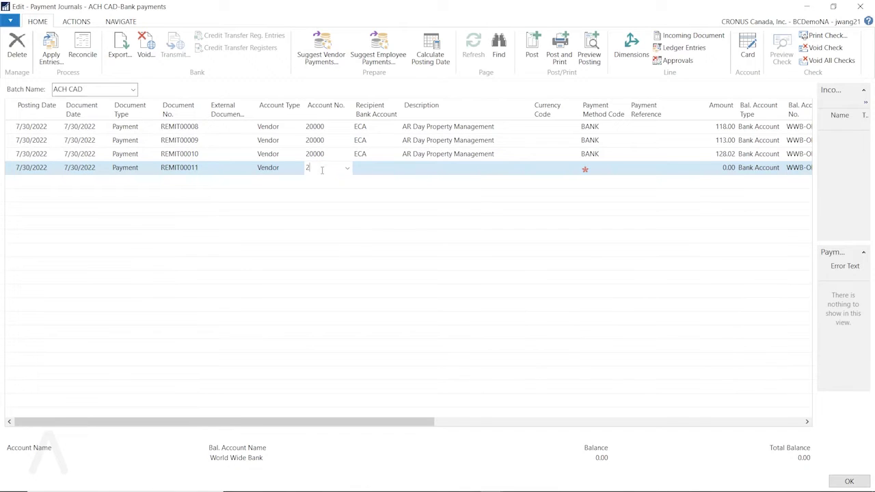
{"action": "type", "text": "0000"}
{"action": "key", "text": "Tab"}
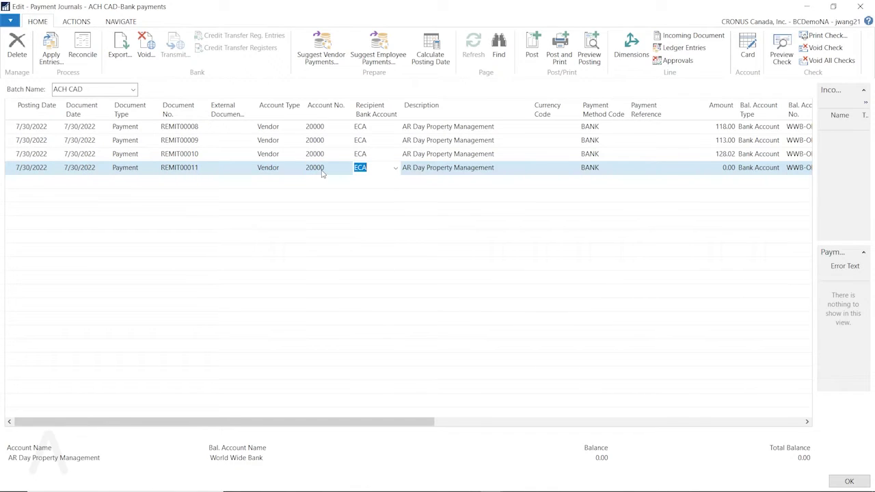
Apply the new payment line to the vendor's posted invoice EFTTEST3
{"action": "left_click", "coordinate": [715, 169]}
{"action": "left_click_drag", "start_coordinate": [383, 420], "coordinate": [608, 390]}
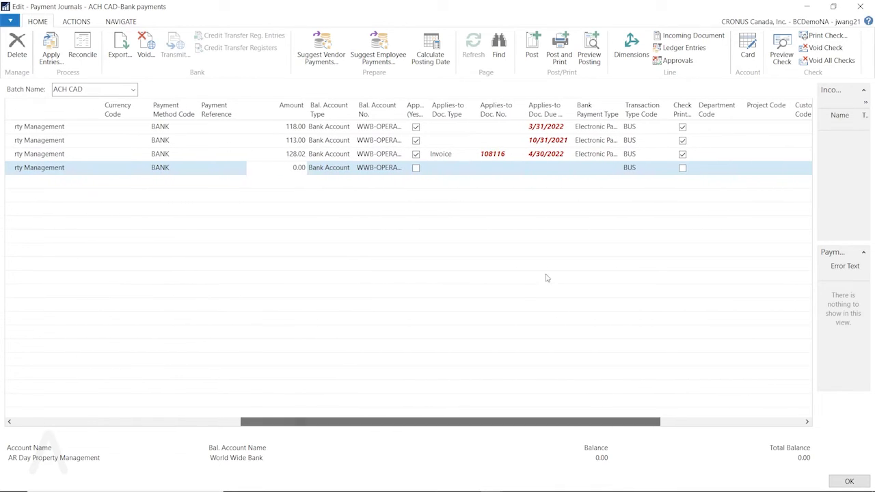
{"action": "left_click", "coordinate": [504, 170]}
{"action": "left_click", "coordinate": [521, 169]}
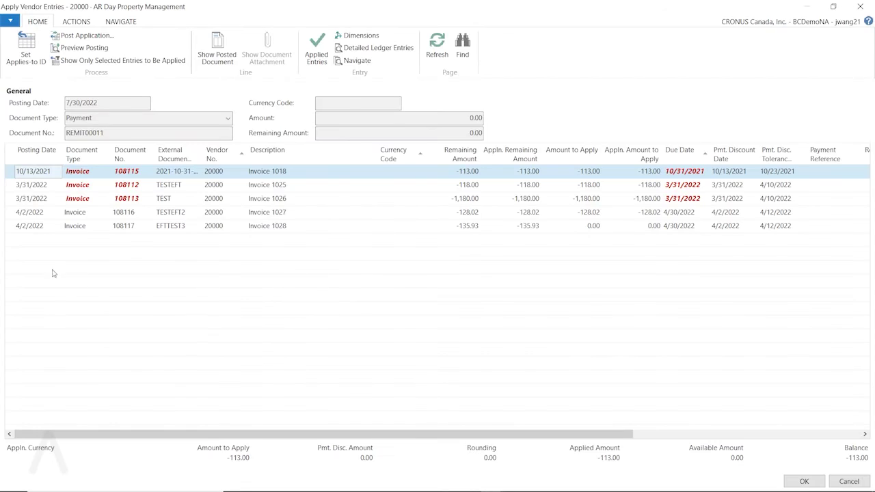
{"action": "left_click", "coordinate": [21, 230]}
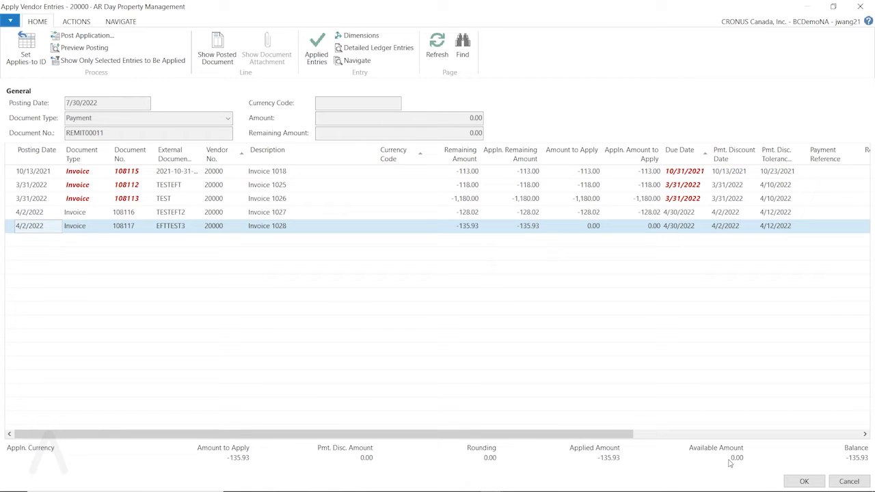
{"action": "left_click", "coordinate": [804, 482]}
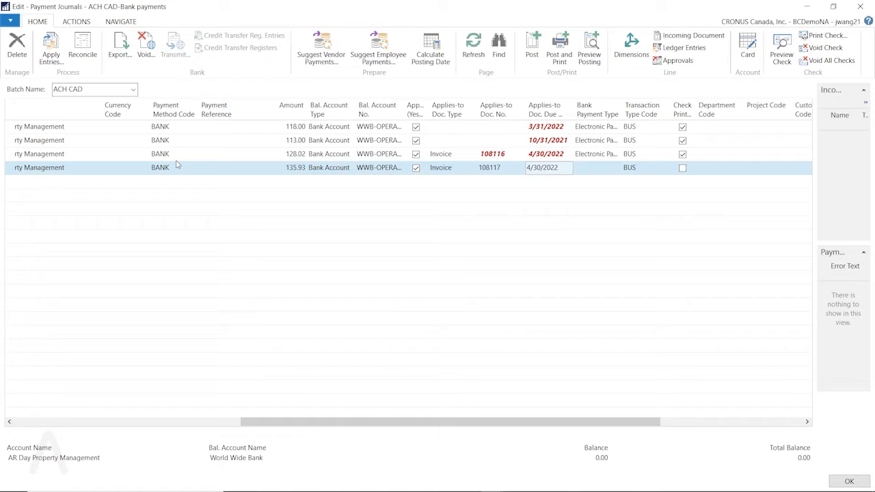
Try to export the journal payments, and set the new line's Bank Payment Type to Electronic Payment
{"action": "left_click", "coordinate": [119, 49]}
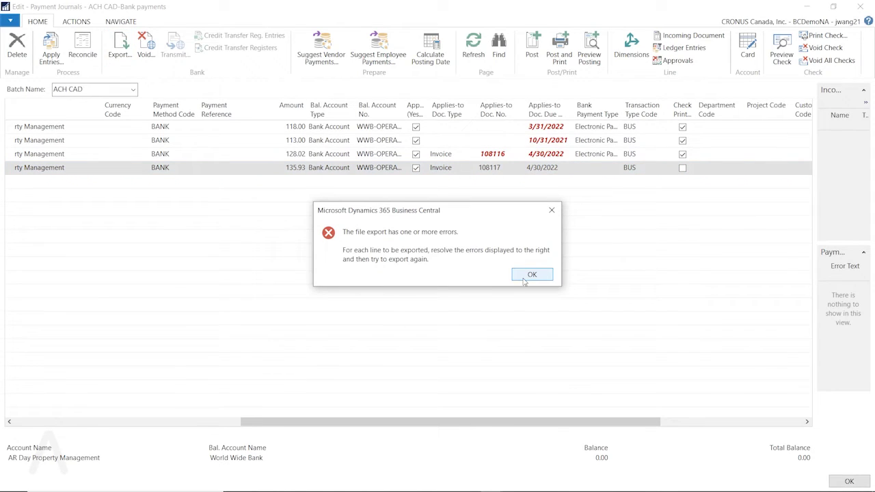
{"action": "left_click", "coordinate": [530, 274]}
{"action": "left_click", "coordinate": [590, 168]}
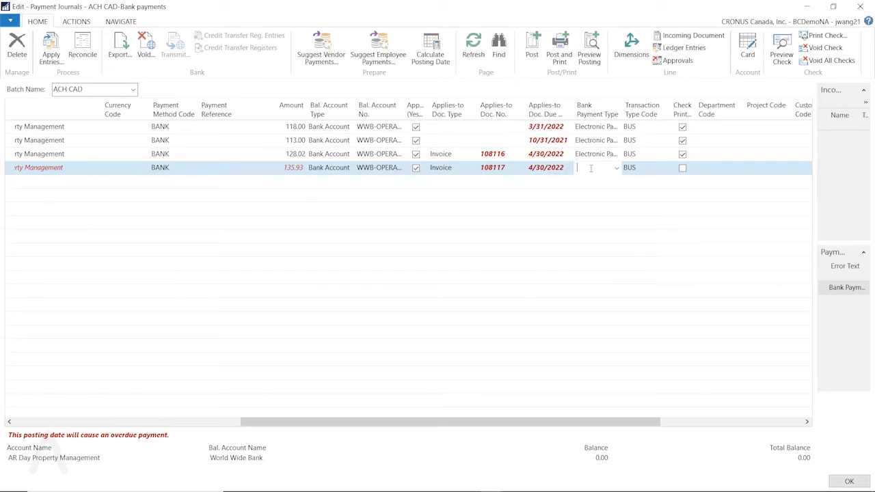
{"action": "type", "text": "ectronic Pa..."}
{"action": "key", "text": "Tab"}
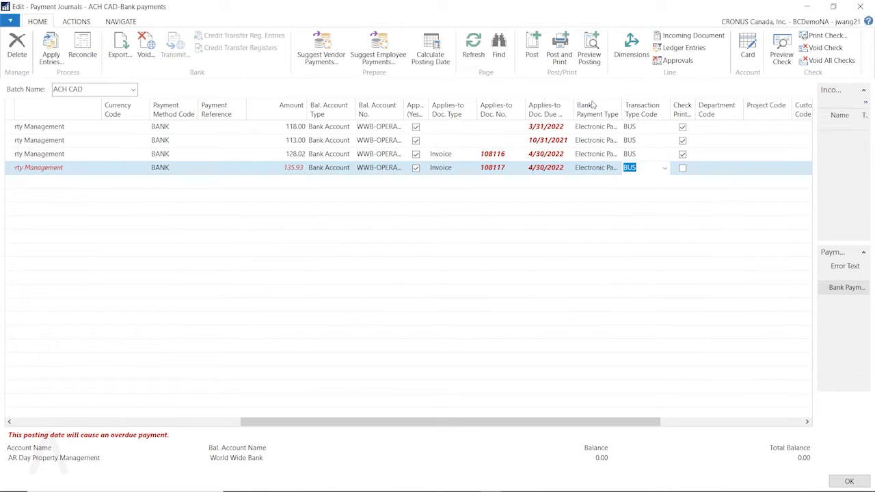
Export the electronic payment for bank account WWB-OPERATING with PDF output, saving the report to the Desktop folder
{"action": "left_click", "coordinate": [119, 49]}
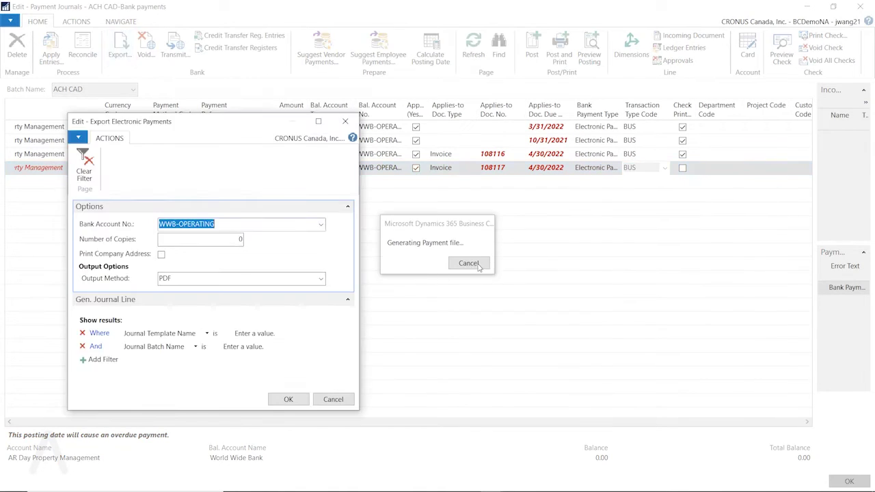
{"action": "left_click", "coordinate": [288, 400]}
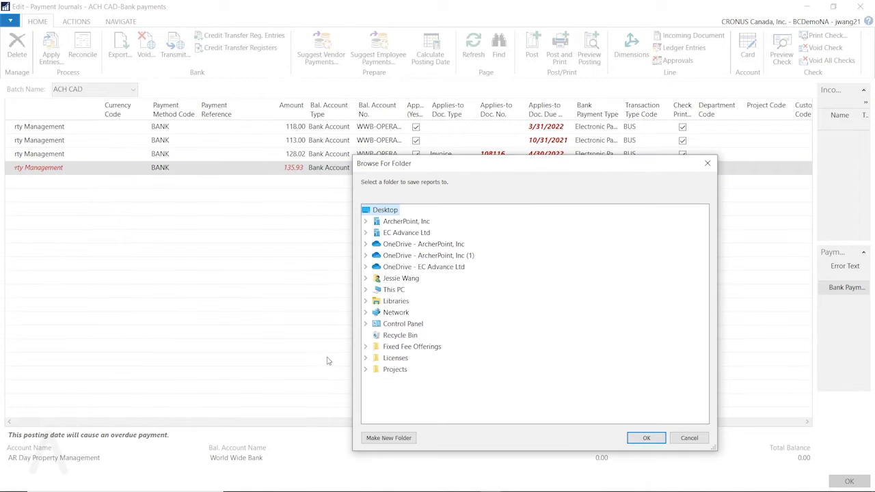
{"action": "left_click", "coordinate": [394, 290]}
{"action": "left_click", "coordinate": [410, 312]}
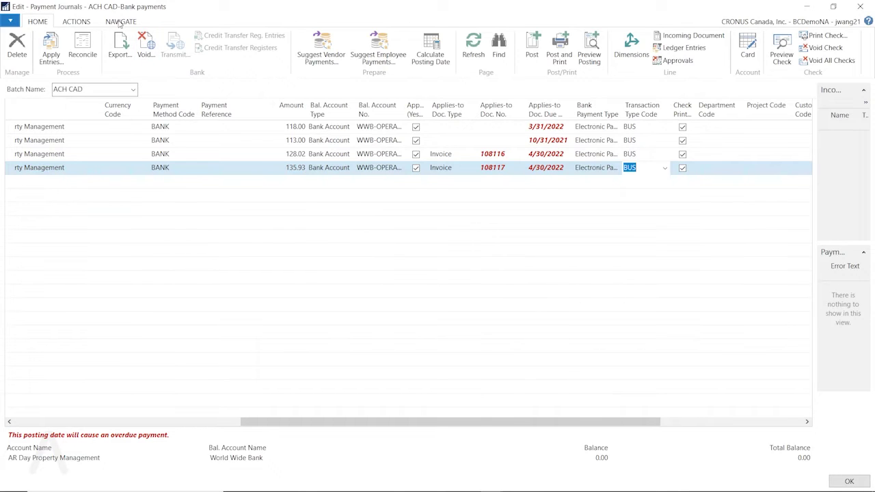
Generate the EFT file for the included REMIT00011 payment line, save it to the Desktop folder and close the Generate EFT Files window
{"action": "left_click", "coordinate": [77, 21]}
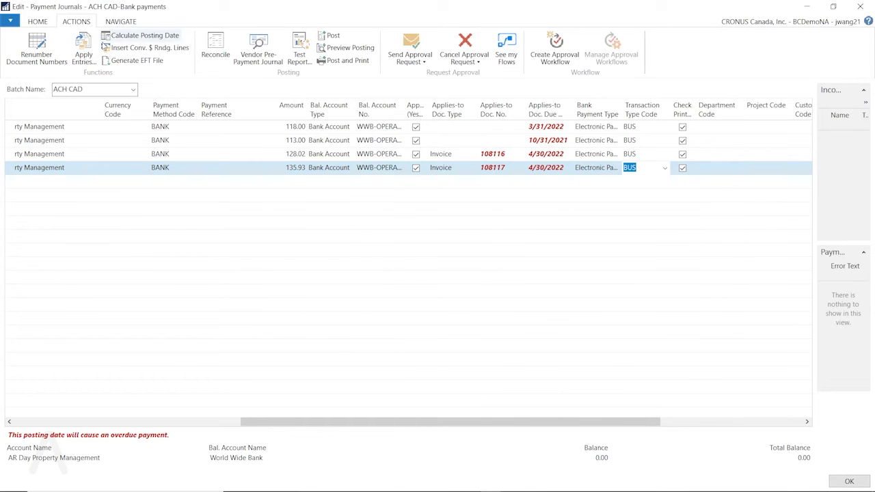
{"action": "left_click", "coordinate": [134, 60]}
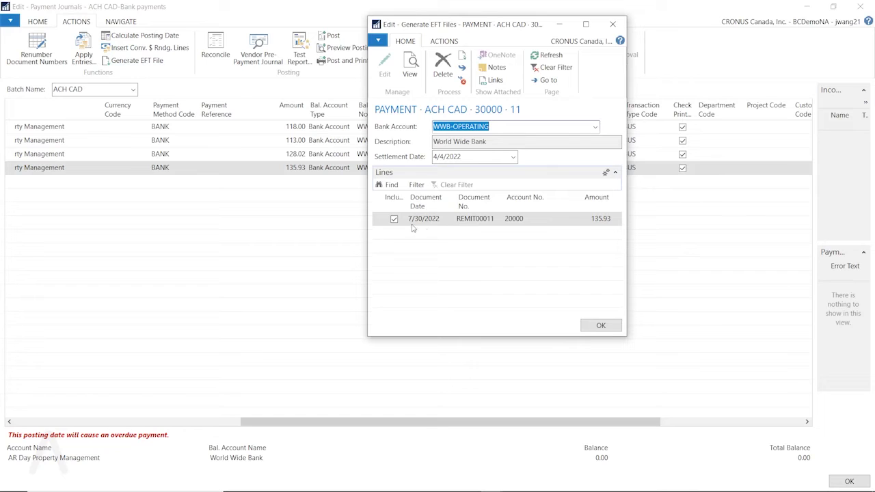
{"action": "left_click", "coordinate": [394, 219]}
{"action": "left_click", "coordinate": [444, 41]}
{"action": "left_click", "coordinate": [441, 56]}
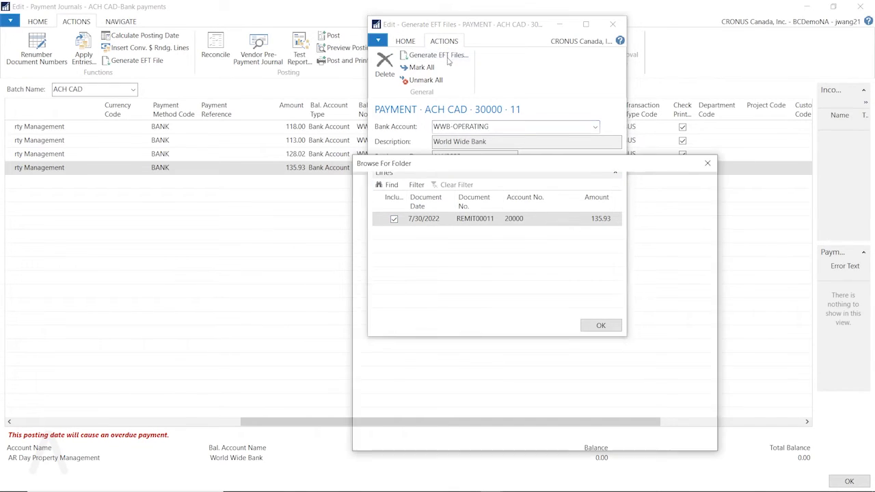
{"action": "double_click", "coordinate": [394, 290]}
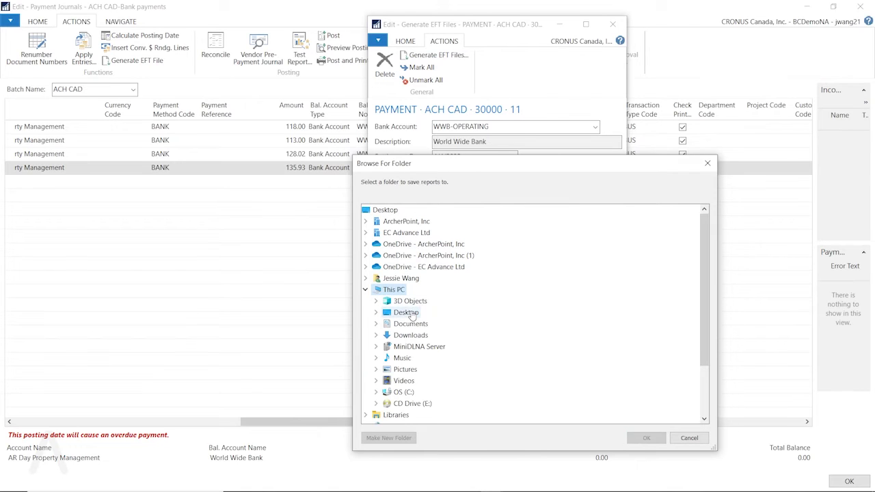
{"action": "double_click", "coordinate": [406, 312]}
{"action": "left_click", "coordinate": [646, 437]}
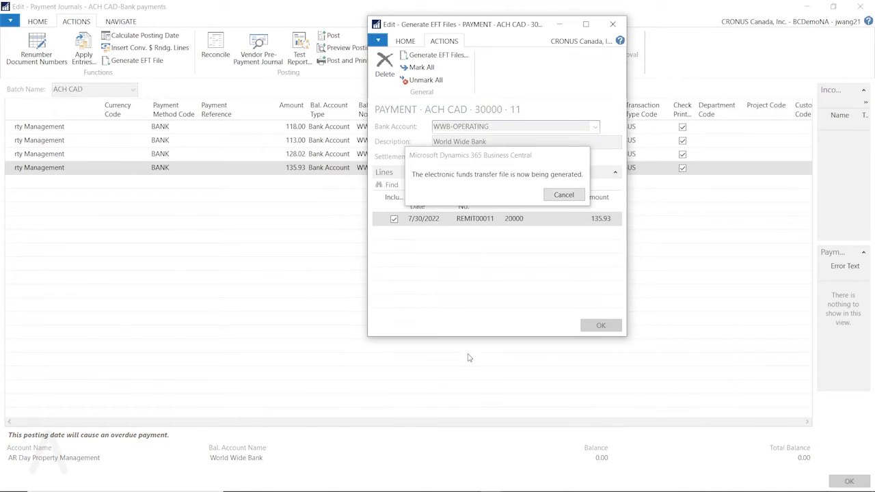
{"action": "left_click", "coordinate": [601, 326]}
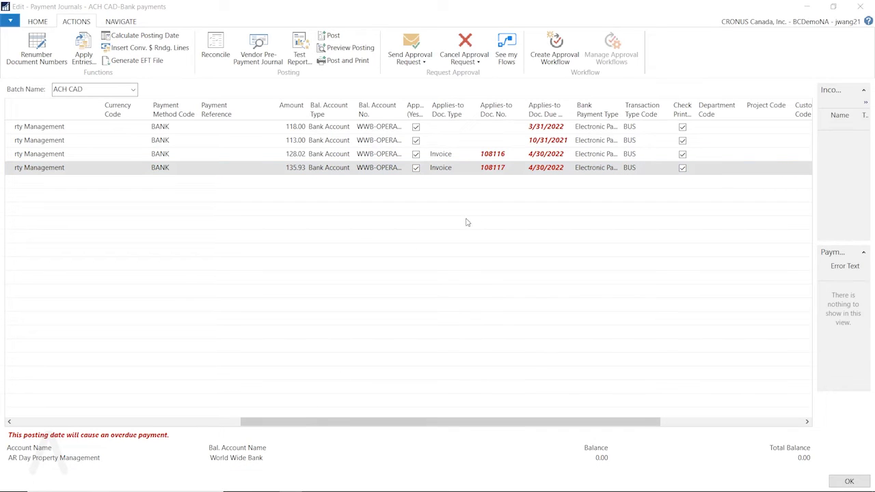
Switch to File Explorer, list the Desktop files newest first and open ACH0013.txt
{"action": "key", "text": "super+e"}
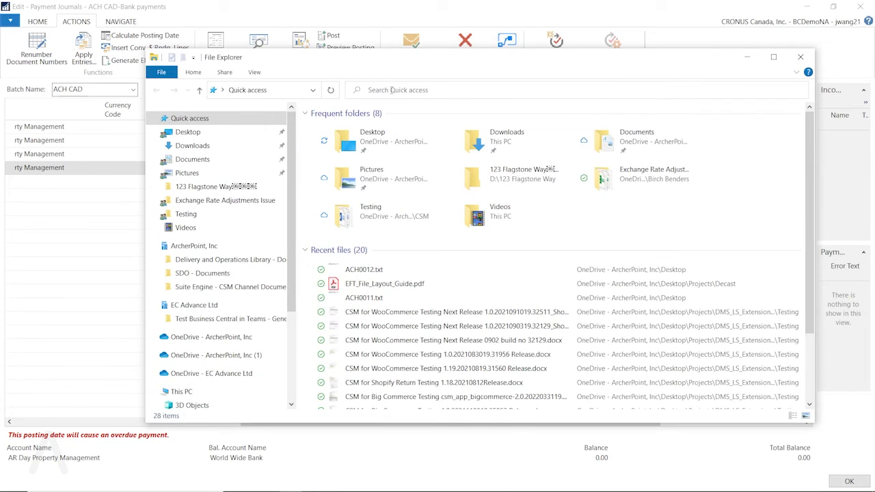
{"action": "left_click", "coordinate": [773, 56]}
{"action": "left_click", "coordinate": [60, 367]}
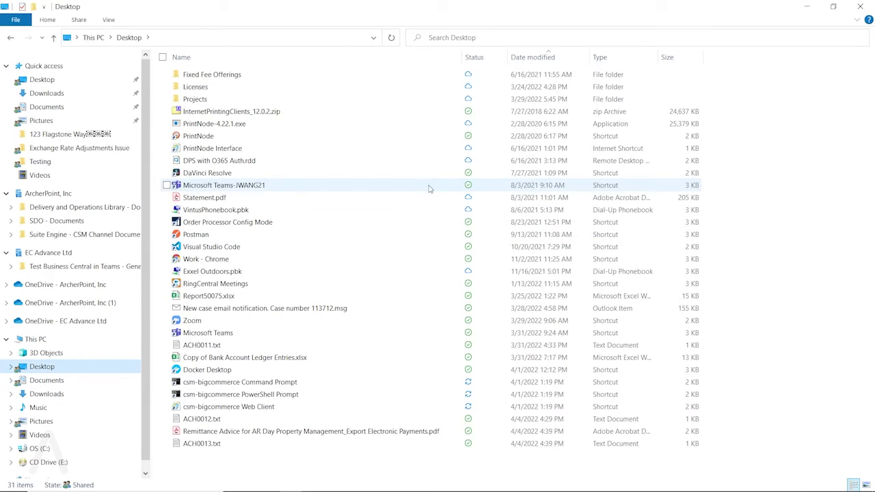
{"action": "left_click", "coordinate": [552, 57]}
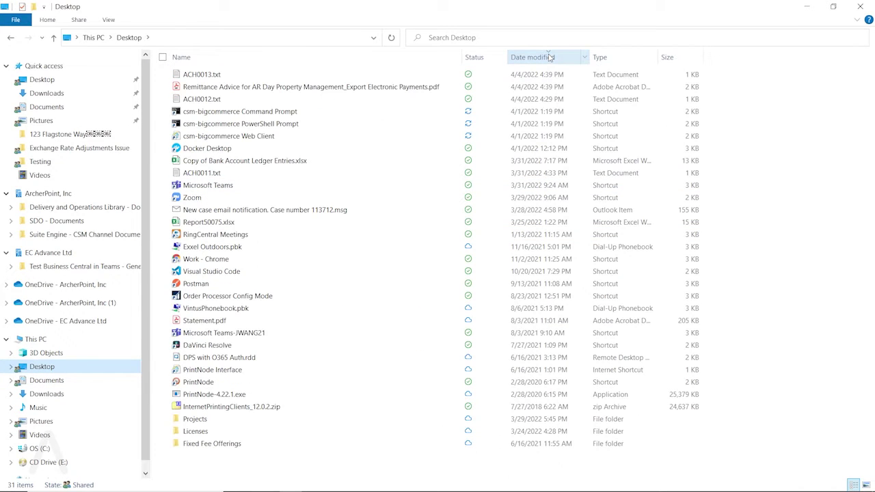
{"action": "left_click", "coordinate": [198, 75]}
{"action": "double_click", "coordinate": [198, 75]}
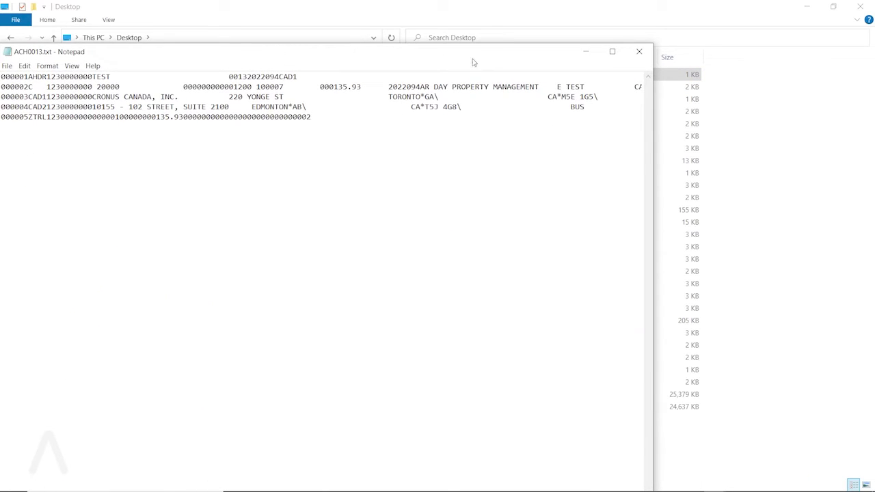
Check the payment amount in the second record of ACH0013.txt, close the file and minimize File Explorer
{"action": "left_click", "coordinate": [612, 51]}
{"action": "left_click_drag", "start_coordinate": [321, 40], "coordinate": [364, 41]}
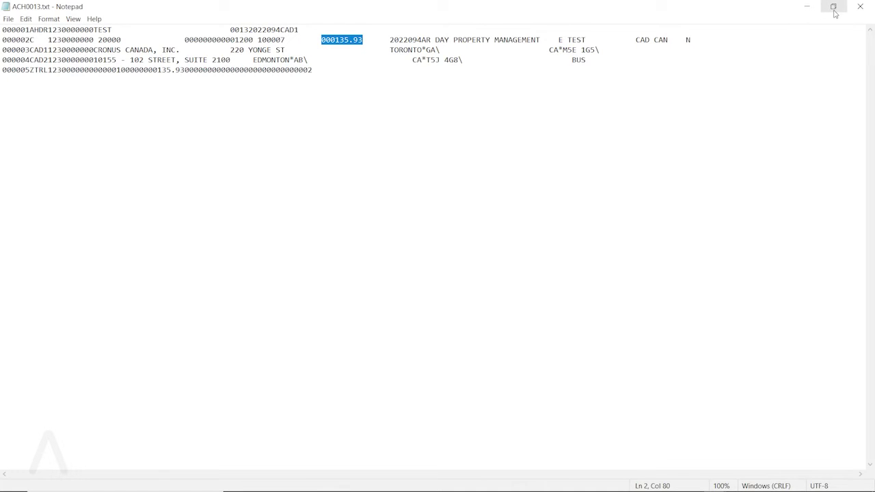
{"action": "left_click", "coordinate": [860, 6]}
{"action": "left_click", "coordinate": [806, 6]}
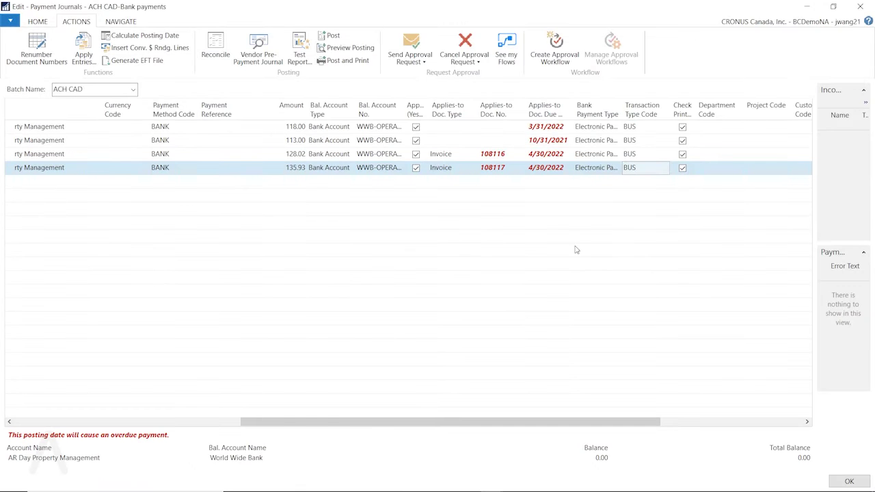
Close the payment journal, find the Data Exchange Definitions list and open the CA EFT DEFAULT definition for editing
{"action": "left_click", "coordinate": [860, 6]}
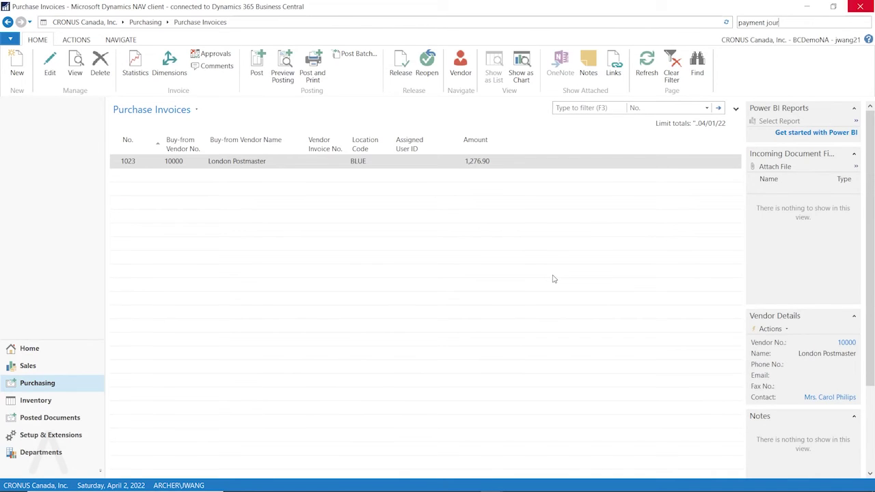
{"action": "left_click", "coordinate": [792, 22]}
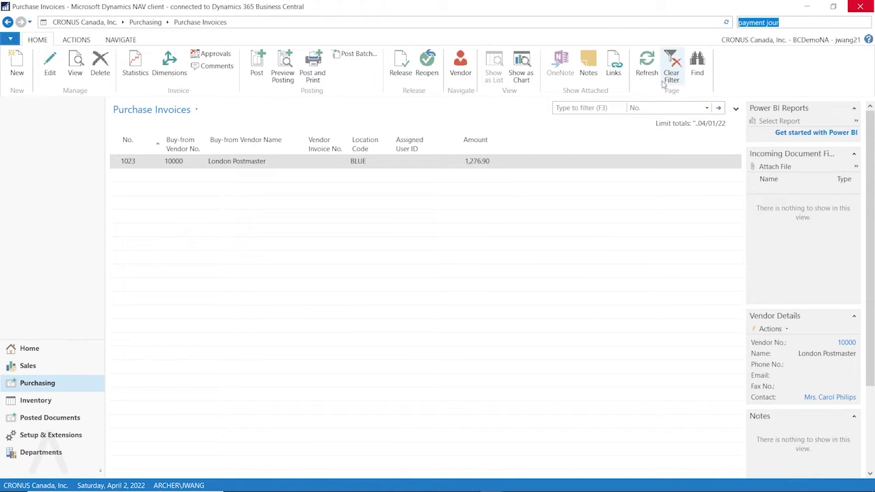
{"action": "type", "text": "eata"}
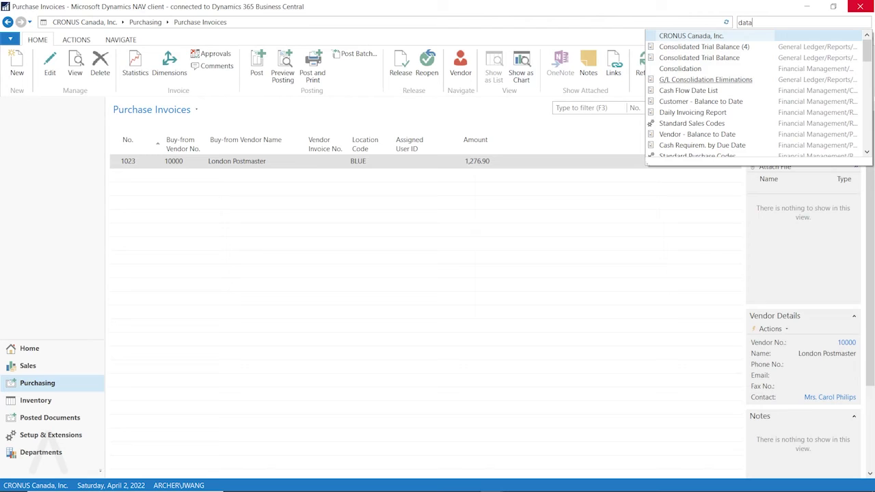
{"action": "type", "text": " exchange"}
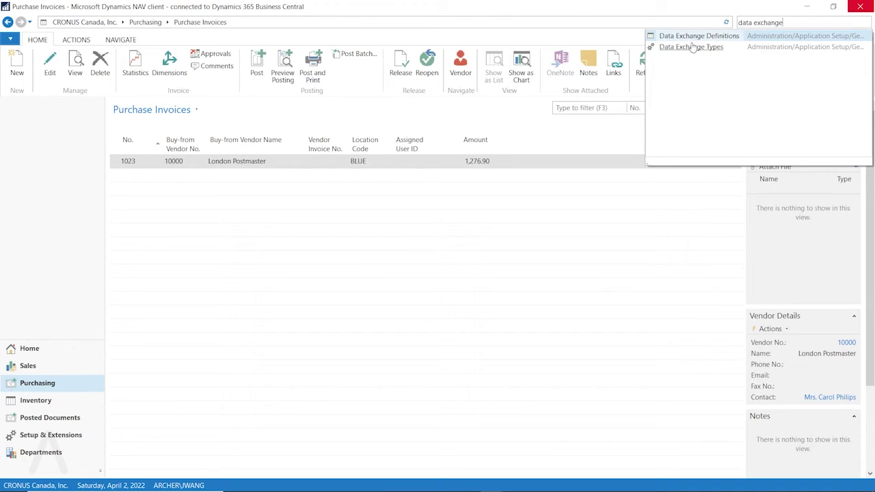
{"action": "left_click", "coordinate": [697, 36]}
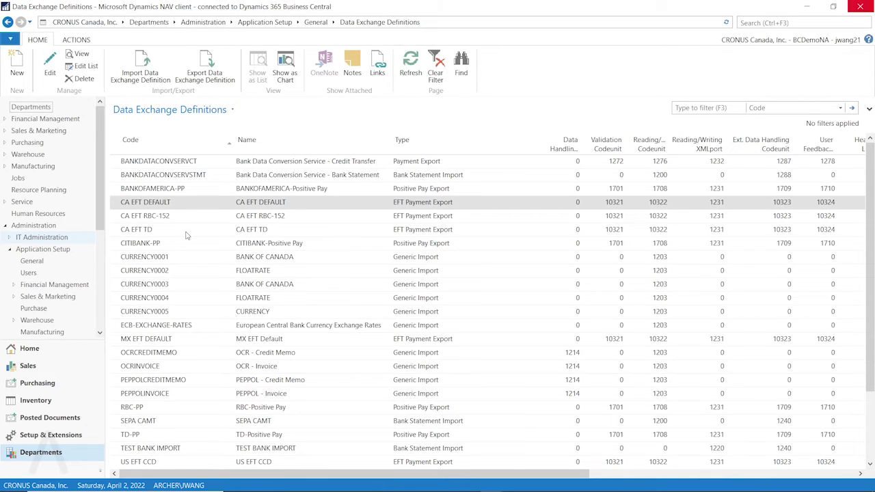
{"action": "double_click", "coordinate": [170, 205]}
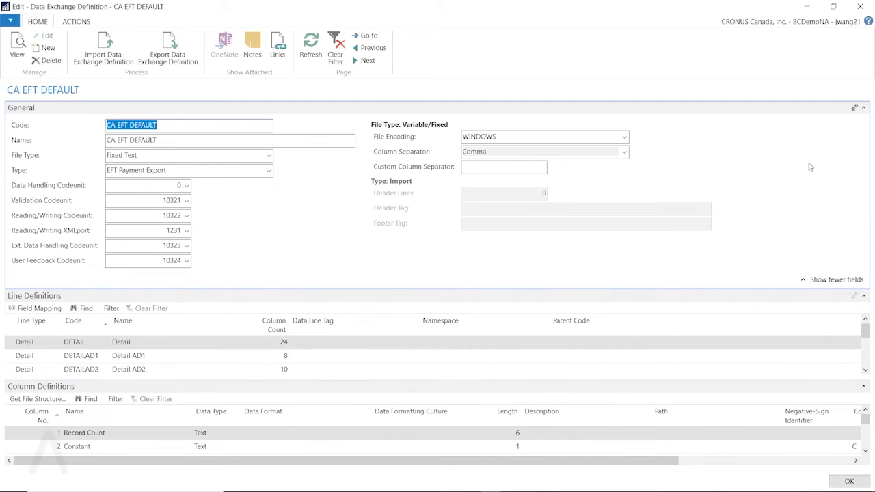
Set the data type of column 12, Payment Amount, in the DETAIL line definition to Decimal
{"action": "left_click", "coordinate": [863, 108]}
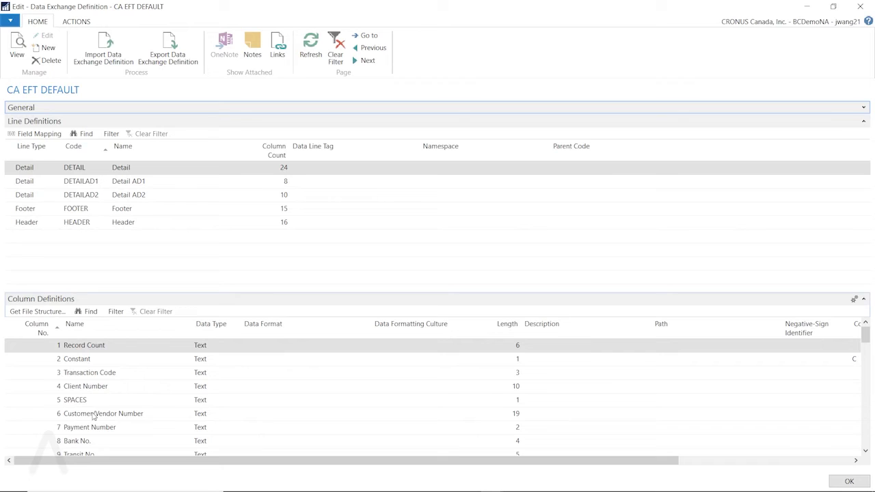
{"action": "left_click", "coordinate": [176, 426]}
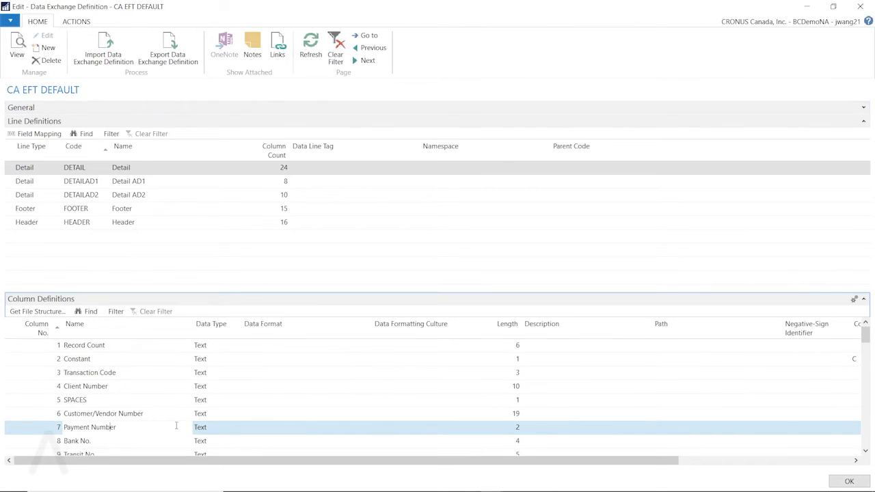
{"action": "scroll", "coordinate": [189, 410], "scroll_direction": "down", "scroll_amount": 2}
{"action": "left_click", "coordinate": [134, 418]}
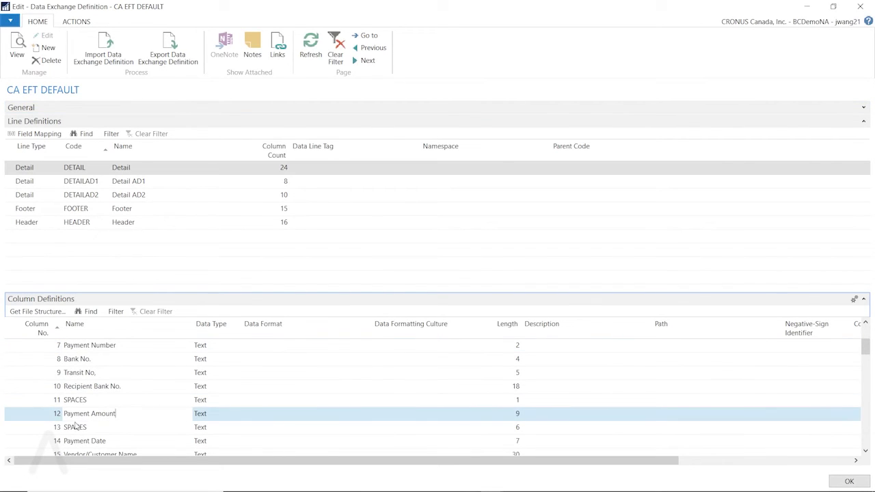
{"action": "left_click", "coordinate": [210, 415]}
{"action": "left_click", "coordinate": [235, 415]}
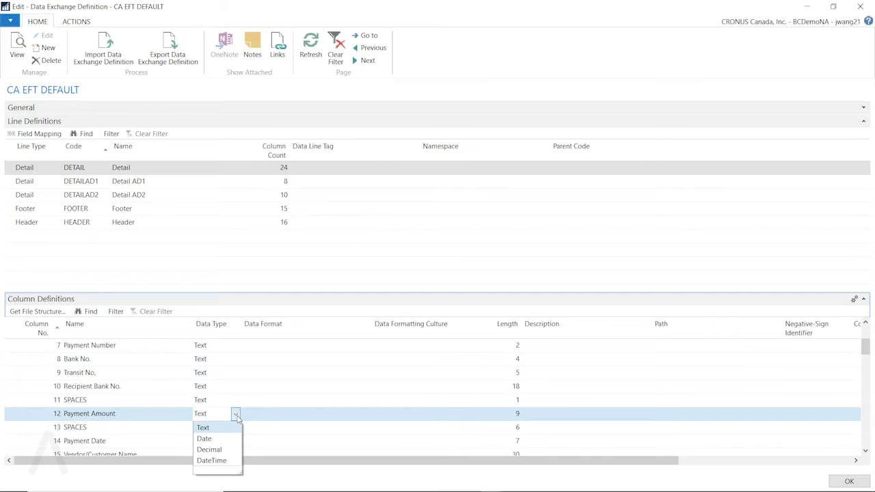
{"action": "left_click", "coordinate": [213, 450]}
{"action": "key", "text": "Tab"}
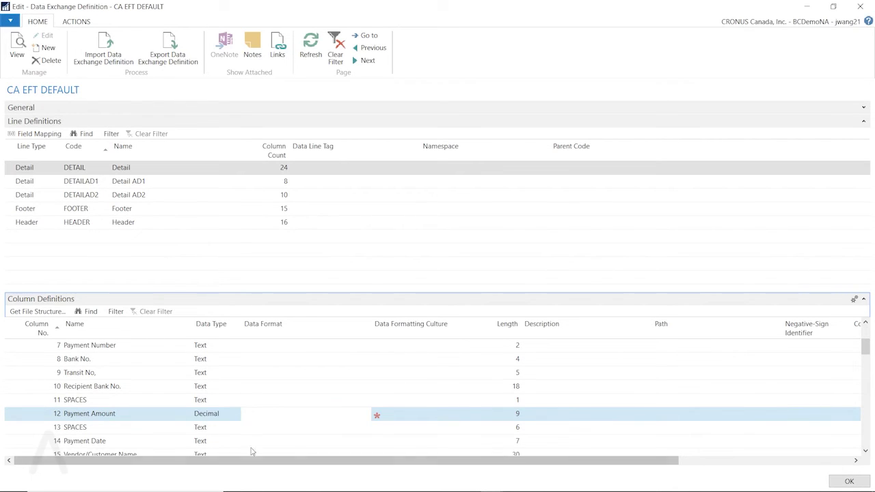
{"action": "key", "text": "Tab"}
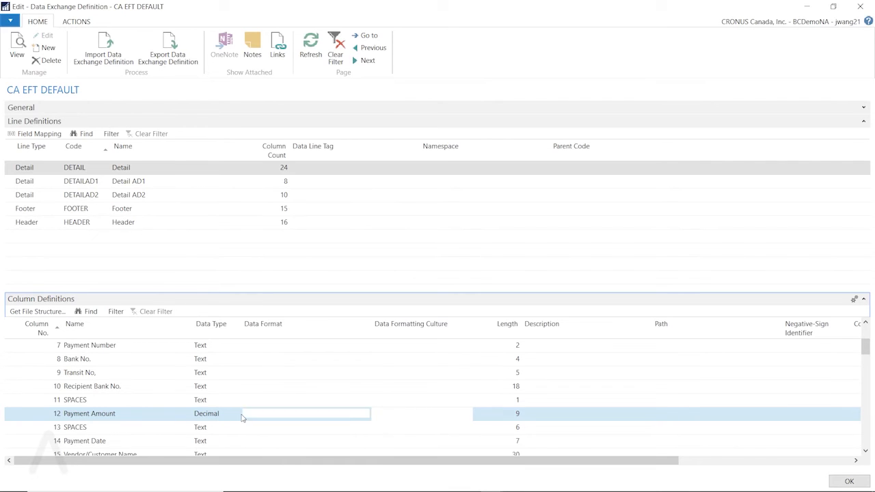
{"action": "left_click", "coordinate": [237, 415]}
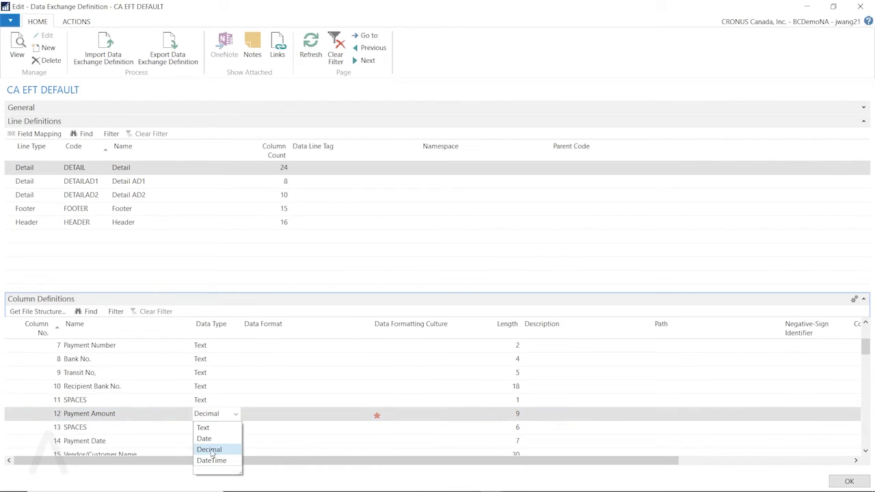
{"action": "left_click", "coordinate": [235, 414]}
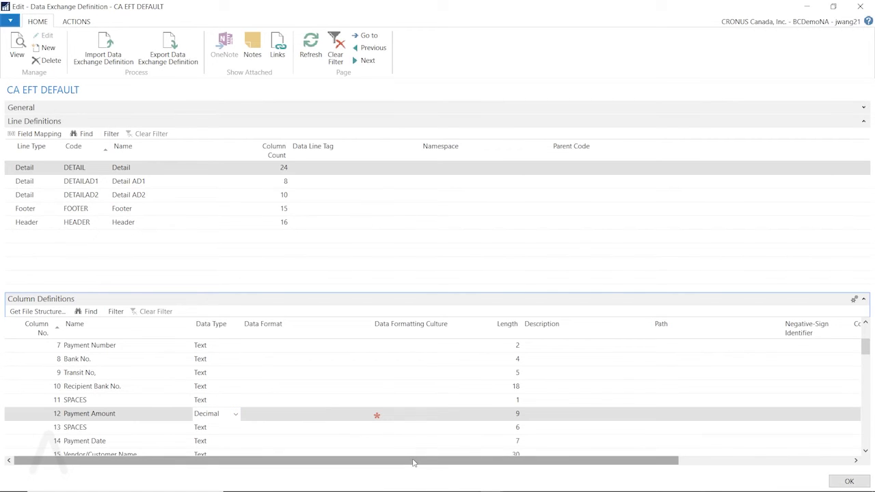
Set the Payment Amount column's Data Formatting Culture to en-us, keeping the unsaved changes on the page
{"action": "left_click_drag", "start_coordinate": [414, 463], "coordinate": [272, 458]}
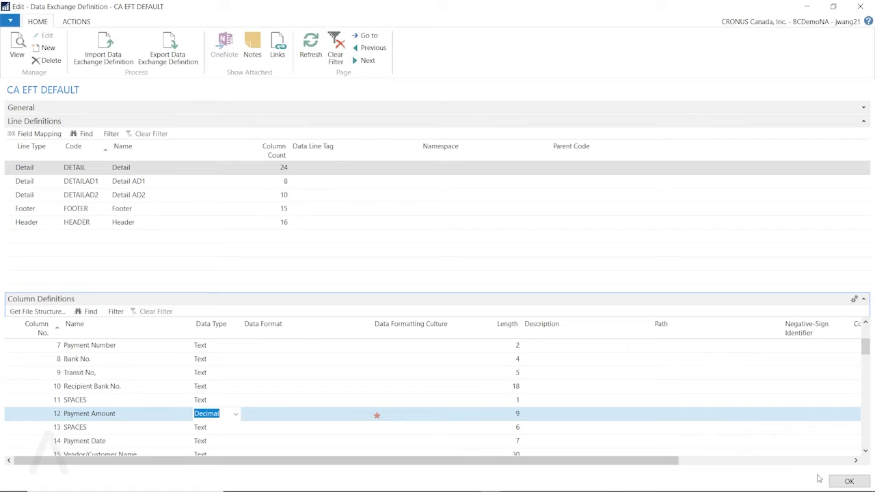
{"action": "left_click", "coordinate": [848, 481]}
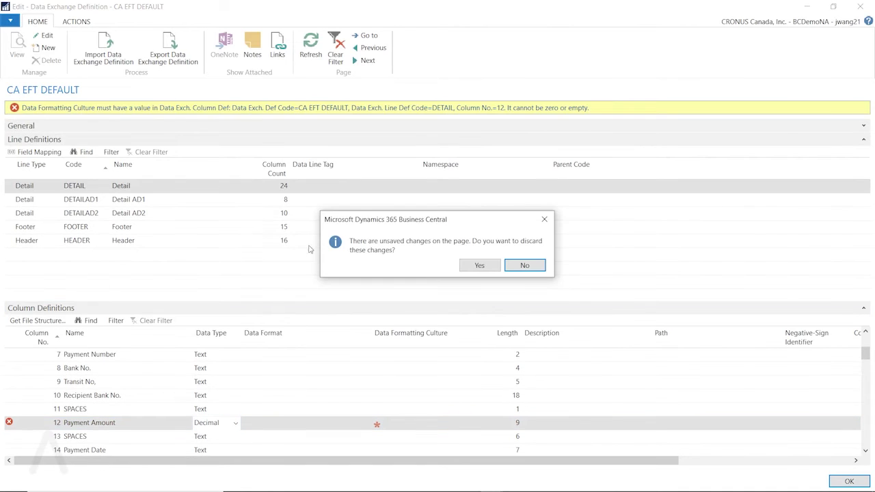
{"action": "left_click", "coordinate": [544, 220]}
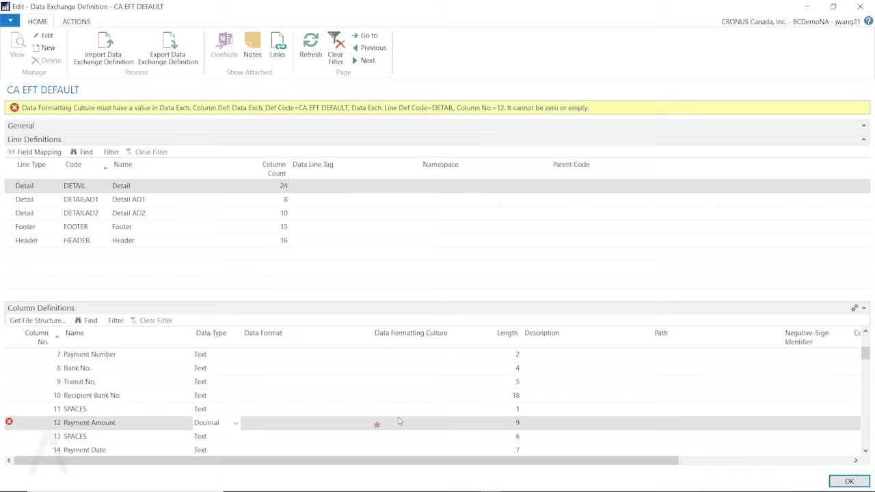
{"action": "left_click", "coordinate": [397, 421]}
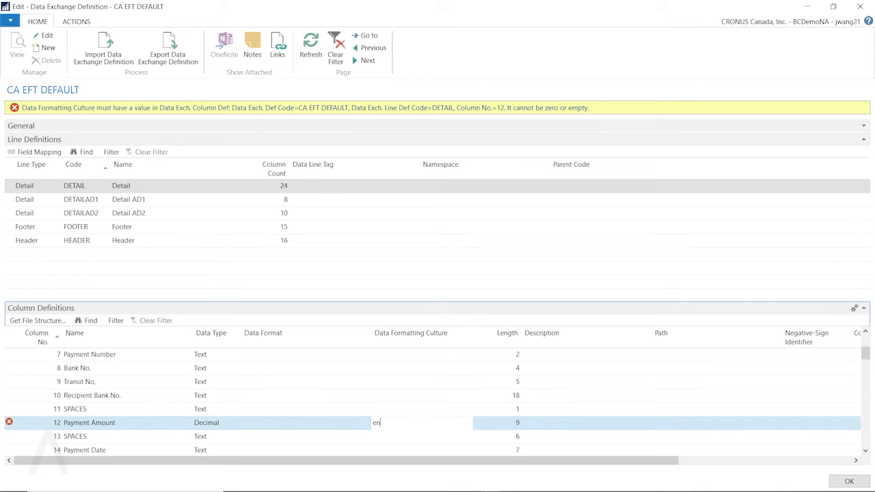
{"action": "key", "text": "Tab"}
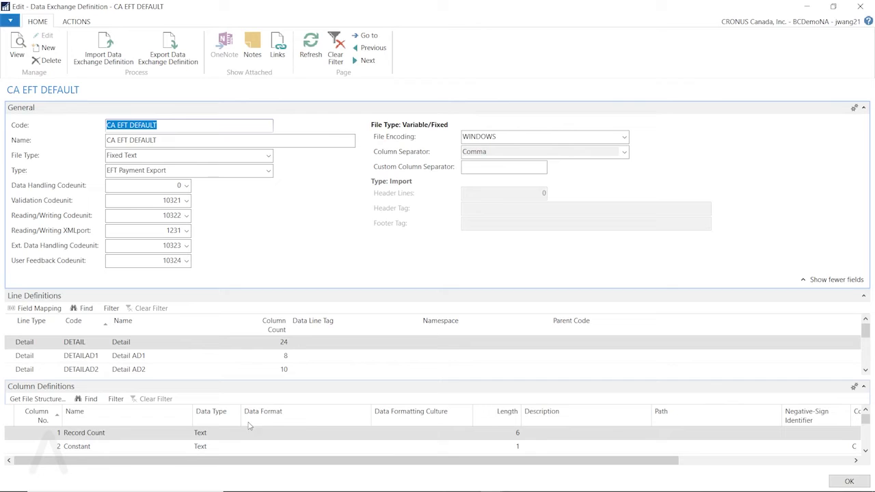
Check the Payment Amount column's data type and formatting culture in the CA EFT DEFAULT definition and close its window
{"action": "scroll", "coordinate": [319, 417], "scroll_direction": "down", "scroll_amount": 1}
{"action": "left_click", "coordinate": [864, 296]}
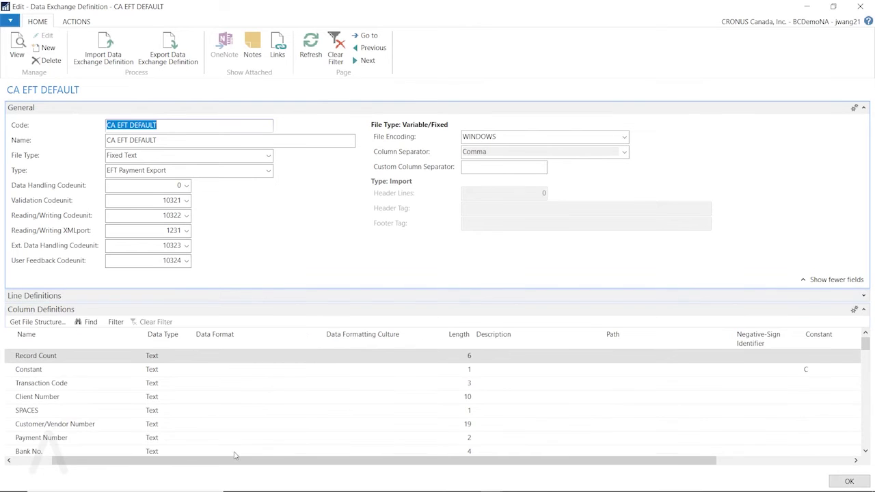
{"action": "scroll", "coordinate": [82, 433], "scroll_direction": "down", "scroll_amount": 2}
{"action": "left_click", "coordinate": [79, 427]}
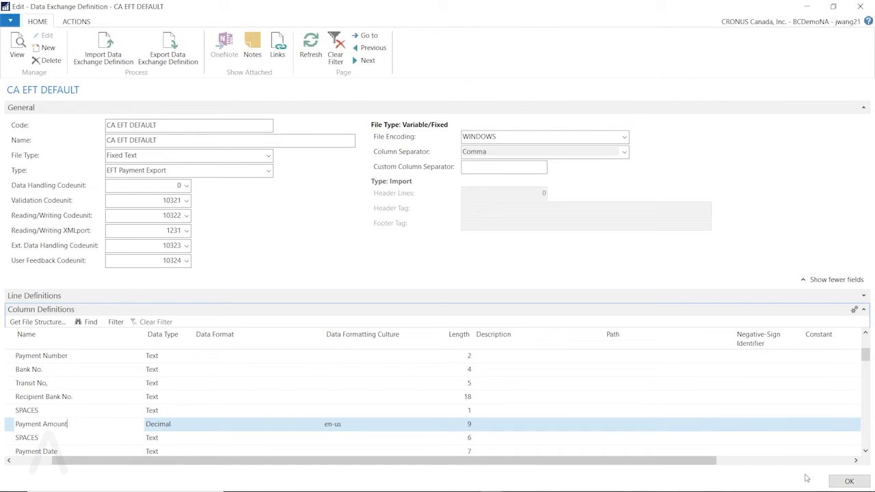
{"action": "left_click", "coordinate": [854, 481]}
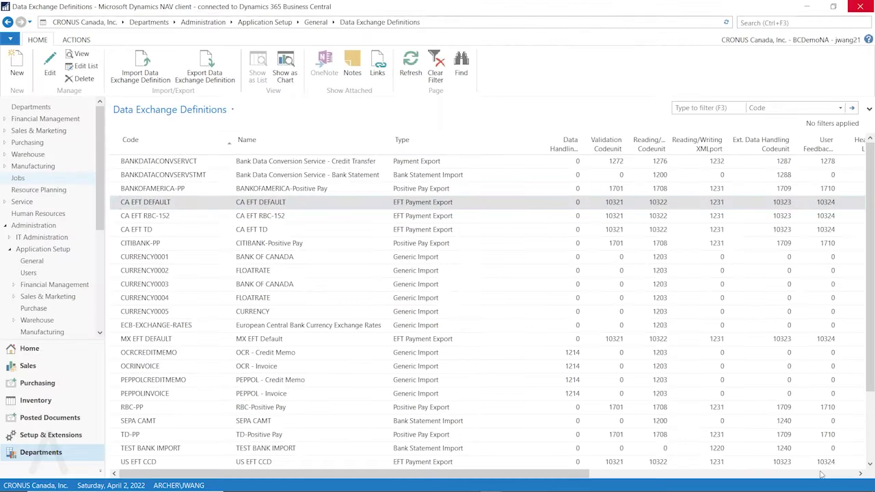
Find the Purchase Invoices list and create a new purchase invoice for the vendor AR Day Property Management
{"action": "left_click", "coordinate": [803, 23]}
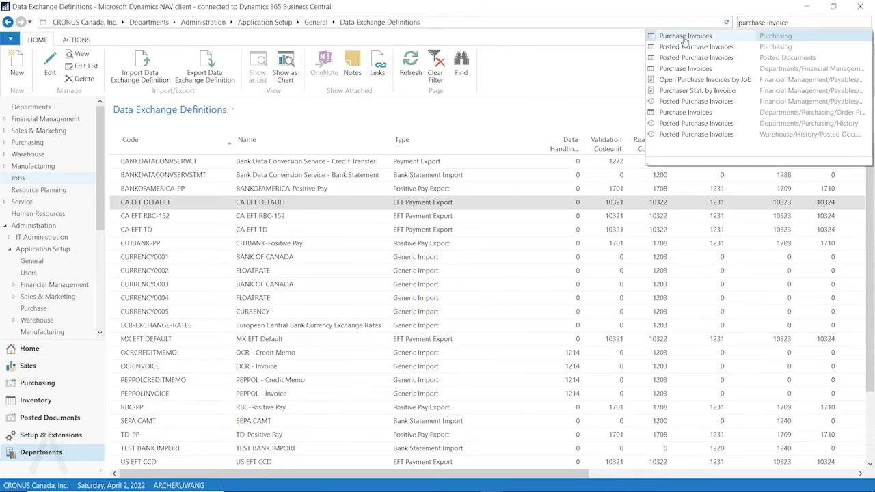
{"action": "key", "text": "Return"}
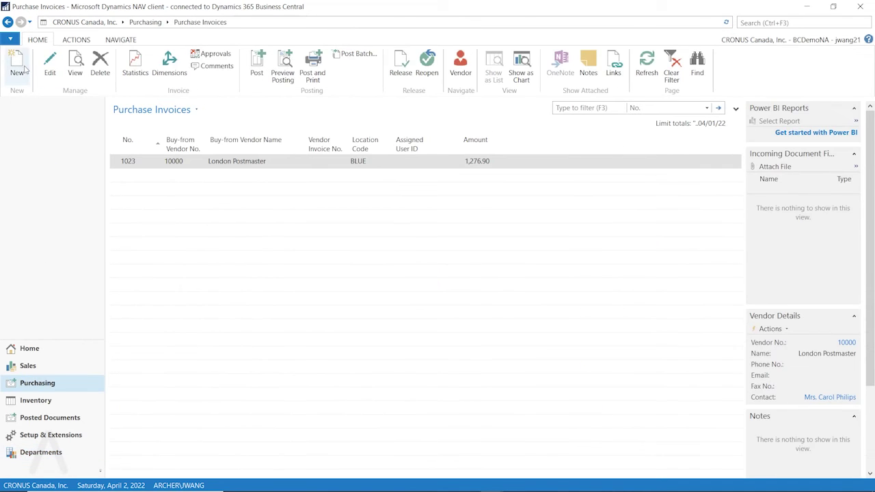
{"action": "left_click", "coordinate": [21, 69]}
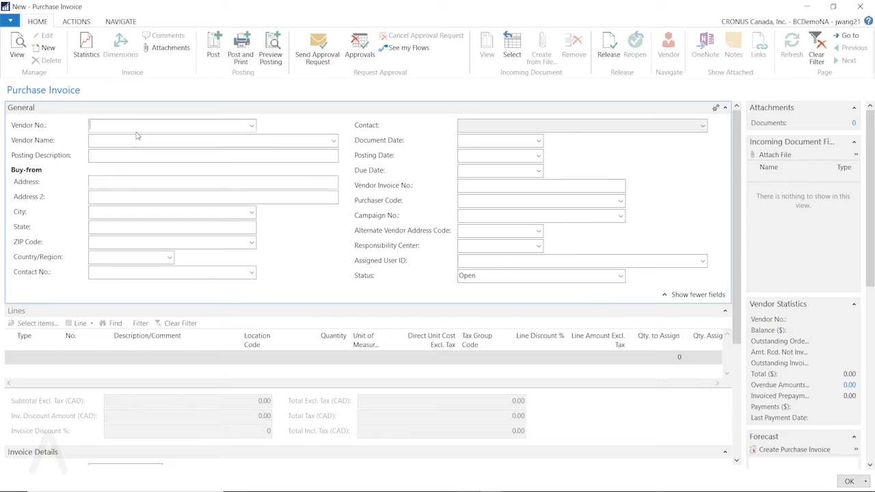
{"action": "type", "text": "20000"}
{"action": "key", "text": "Tab"}
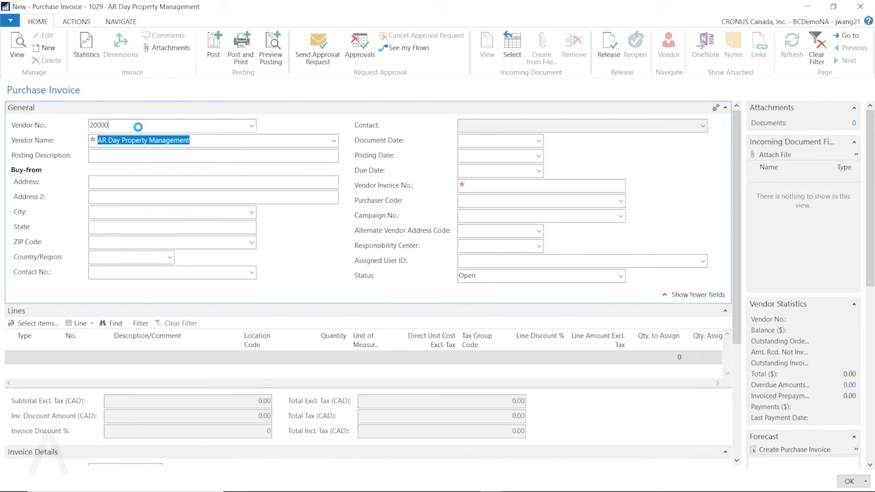
Add an invoice line for G/L account 11200 (Cash) with quantity 1 and a direct unit cost of 120.19 excluding tax
{"action": "left_click", "coordinate": [31, 357]}
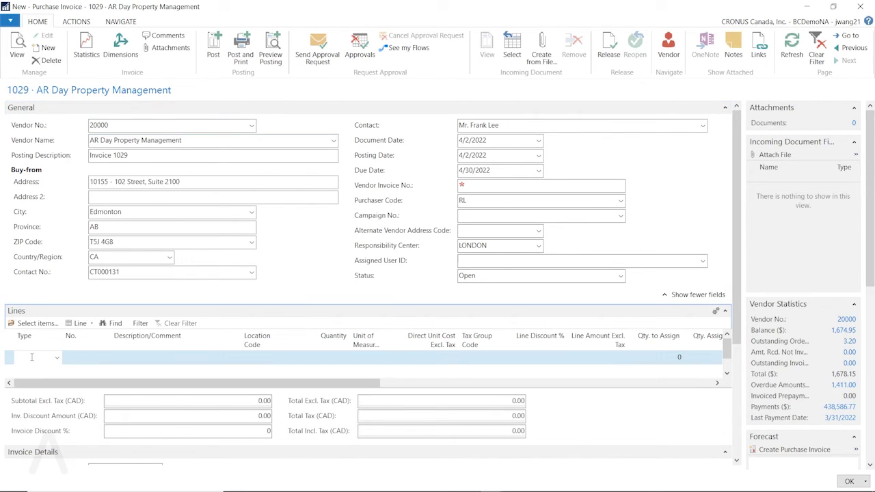
{"action": "type", "text": "g"}
{"action": "key", "text": "Tab"}
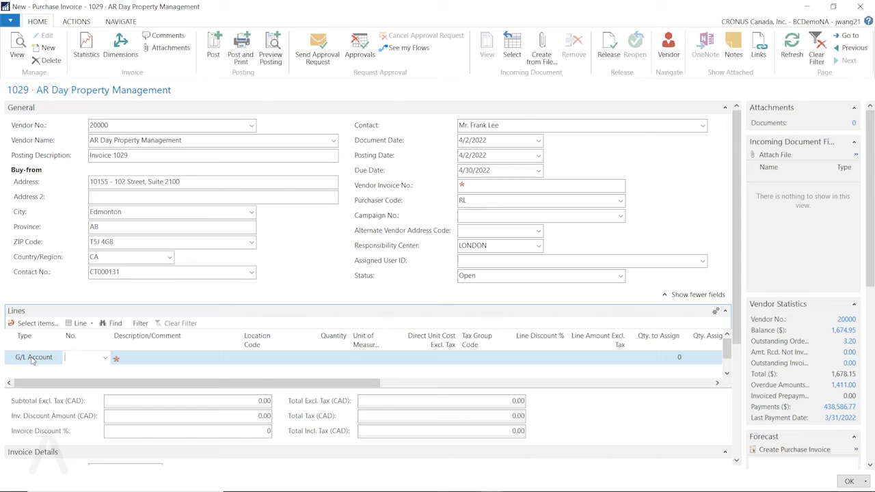
{"action": "left_click", "coordinate": [105, 359]}
{"action": "left_click", "coordinate": [96, 246]}
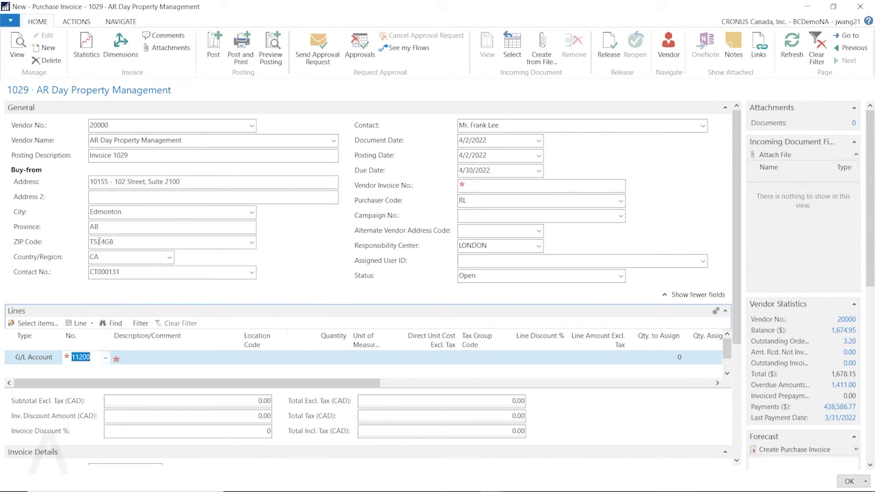
{"action": "left_click", "coordinate": [324, 381]}
{"action": "type", "text": "1"}
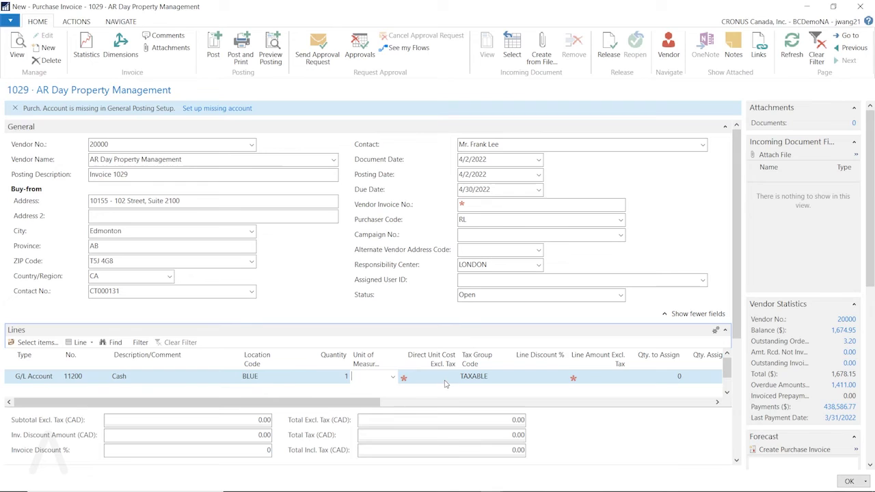
{"action": "left_click", "coordinate": [443, 376]}
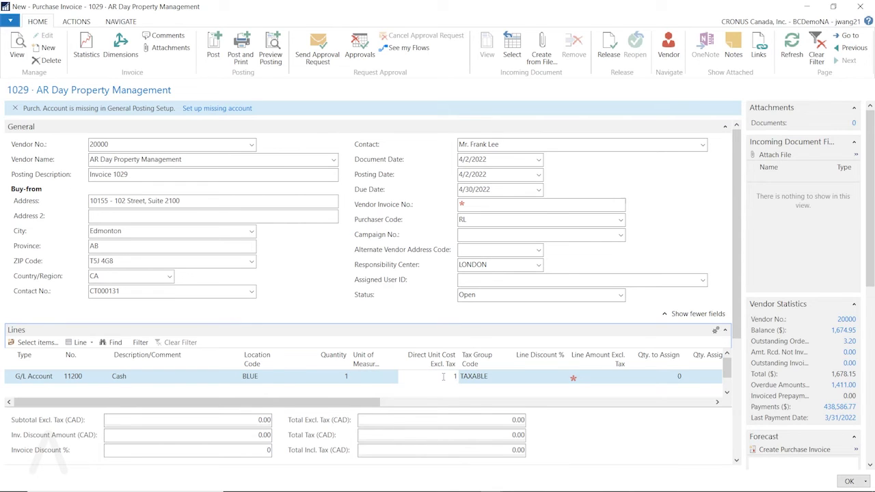
{"action": "type", "text": "120.19"}
{"action": "key", "text": "Tab"}
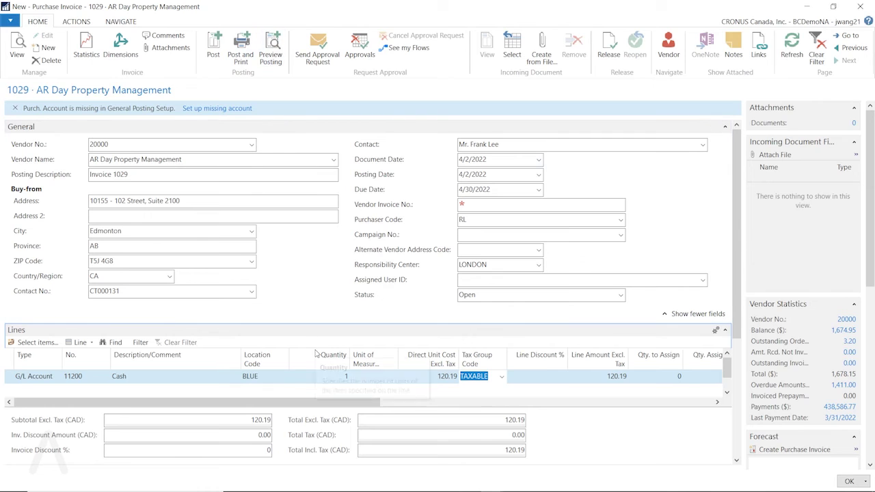
Check the purchase invoice's tax statistics and set the Vendor Invoice No. to EFTTEST4
{"action": "key", "text": "F7"}
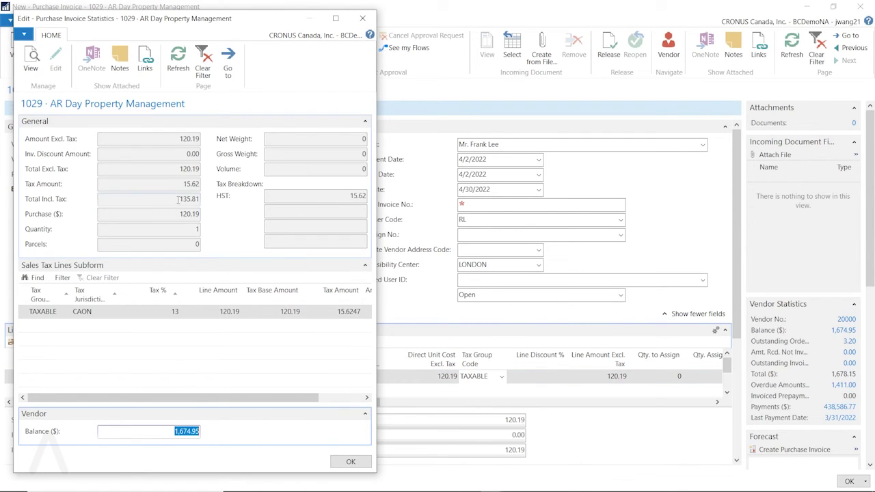
{"action": "left_click", "coordinate": [350, 462]}
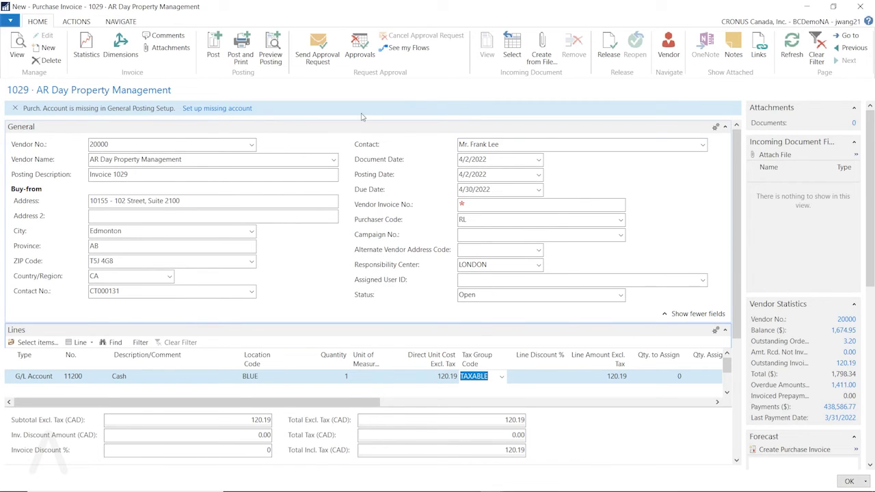
{"action": "left_click", "coordinate": [481, 203]}
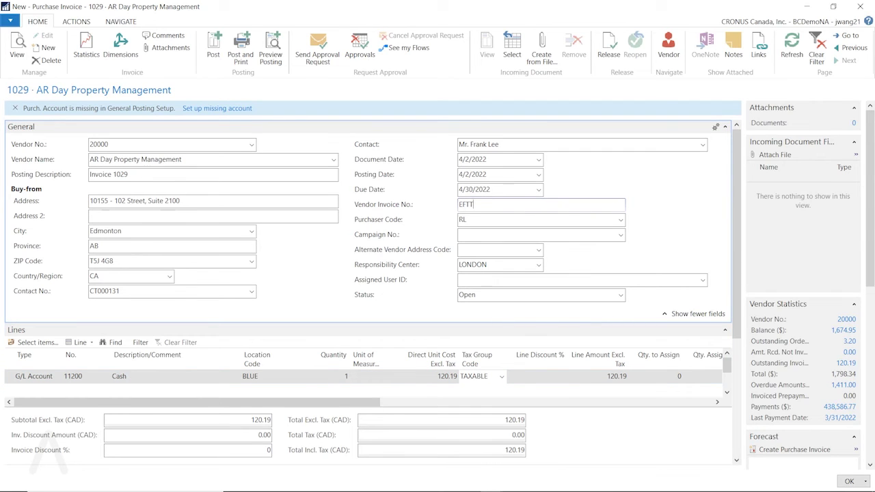
{"action": "type", "text": "EFTTest4"}
{"action": "key", "text": "Tab"}
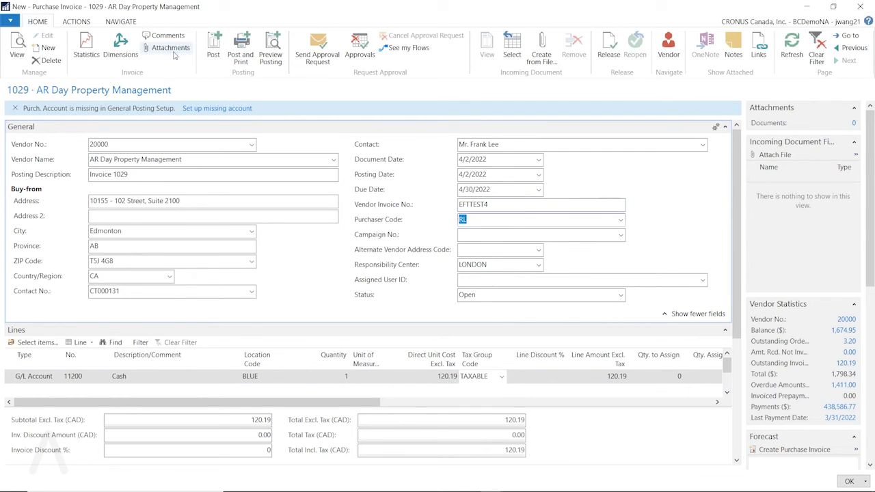
Post the purchase invoice without opening the posted document
{"action": "left_click", "coordinate": [212, 60]}
{"action": "left_click", "coordinate": [432, 262]}
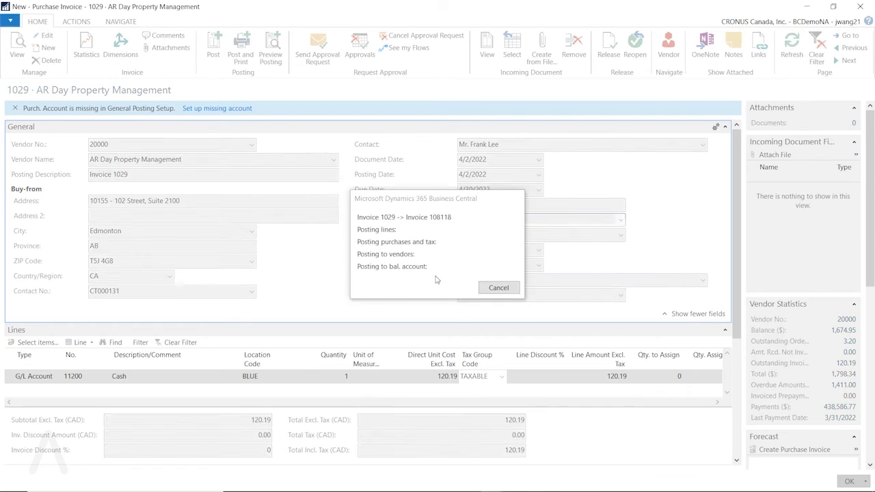
{"action": "left_click", "coordinate": [527, 274]}
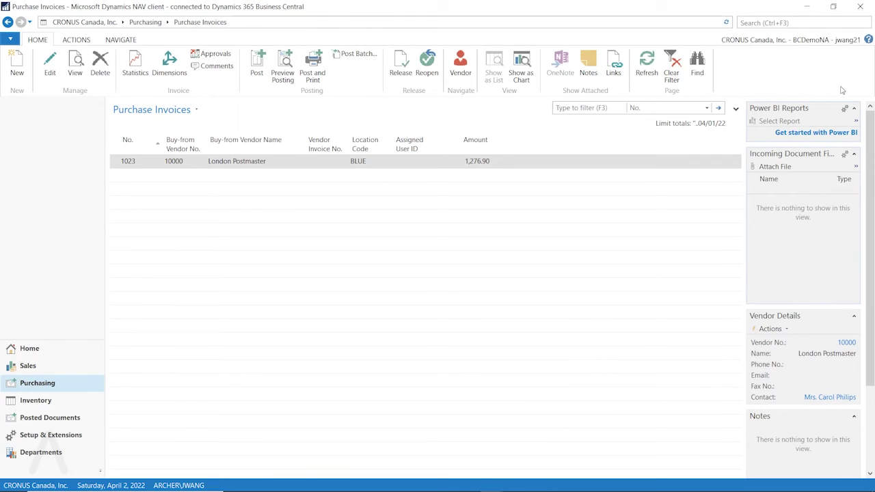
Switch to the ACH CAD payment journal and add a payment line for the vendor AR Day Property Management
{"action": "mouse_move", "coordinate": [490, 481]}
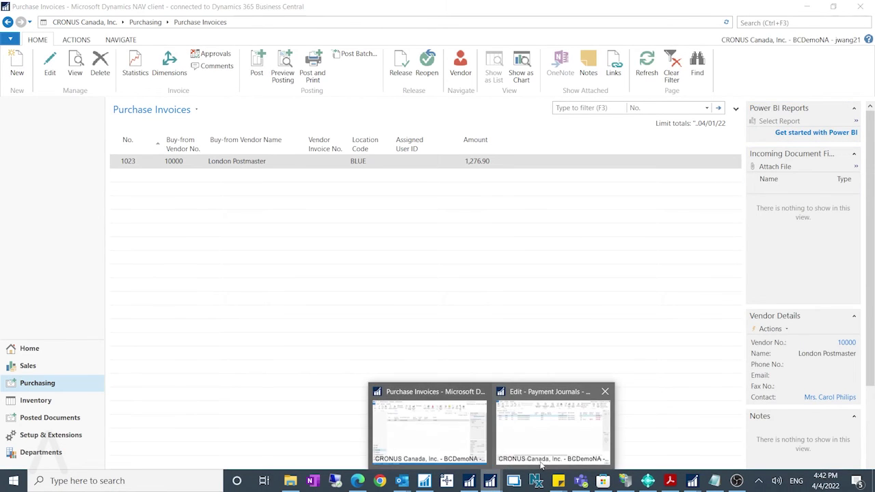
{"action": "left_click", "coordinate": [535, 448]}
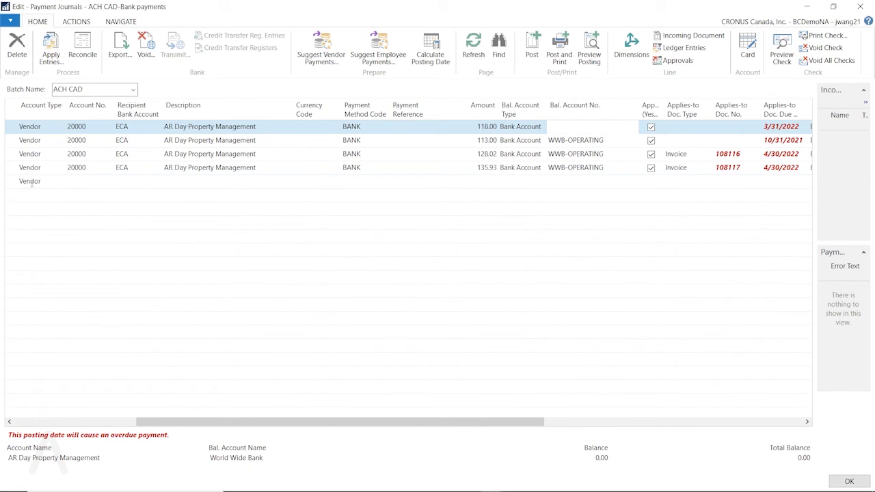
{"action": "left_click", "coordinate": [87, 182]}
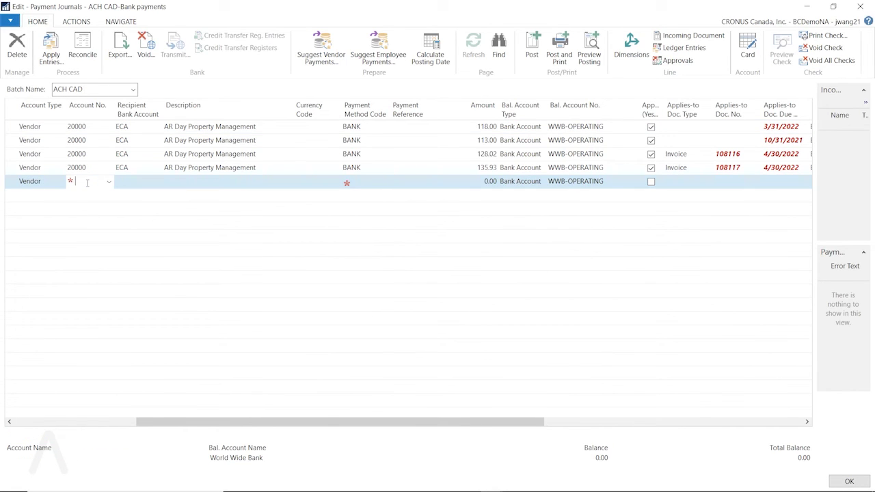
{"action": "type", "text": "20000"}
{"action": "key", "text": "Tab"}
{"action": "key", "text": "Tab"}
{"action": "key", "text": "Tab"}
{"action": "key", "text": "Tab"}
{"action": "key", "text": "Tab"}
{"action": "key", "text": "Tab"}
{"action": "key", "text": "Tab"}
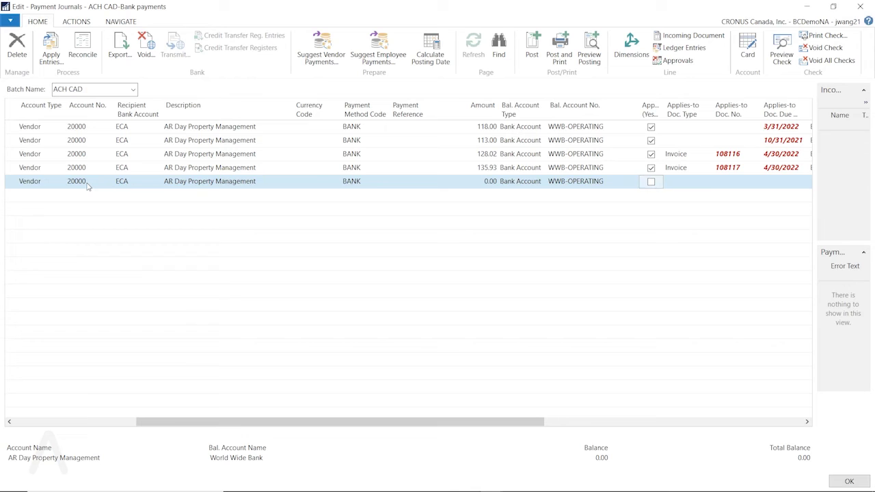
{"action": "key", "text": "Tab"}
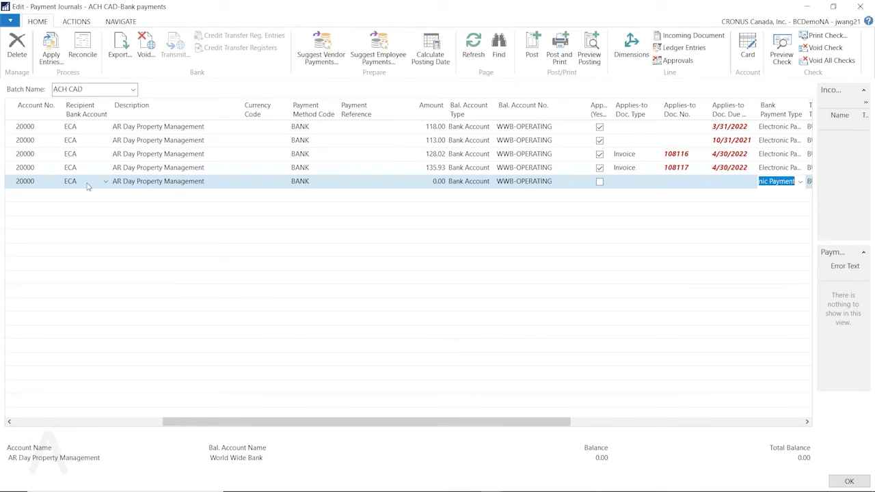
{"action": "key", "text": "Tab"}
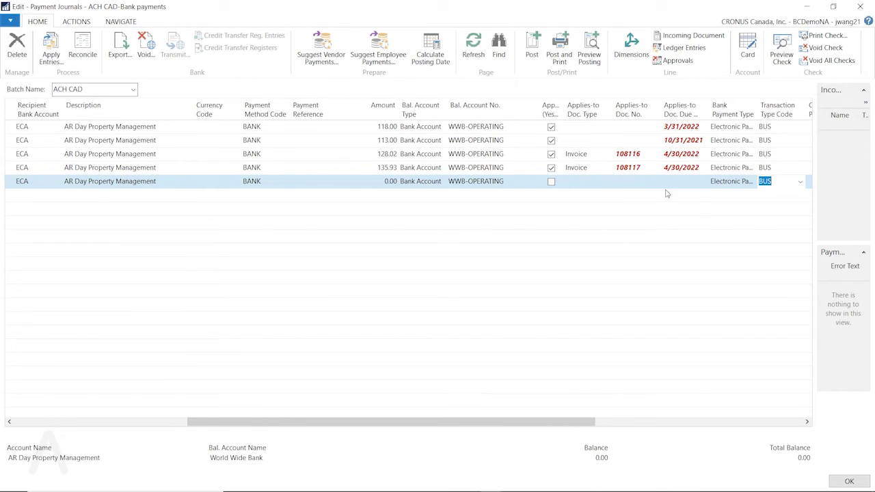
Apply the new payment journal line to the vendor's posted invoice with external document number EFTTEST4
{"action": "left_click", "coordinate": [646, 181]}
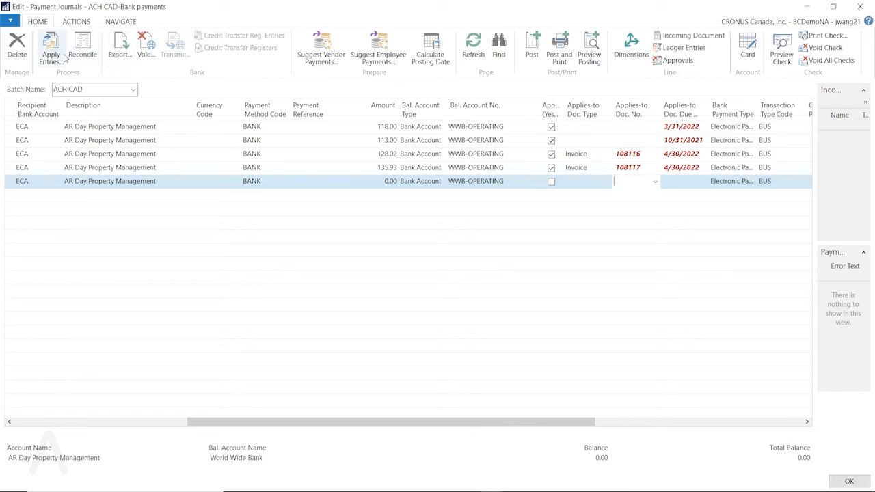
{"action": "left_click", "coordinate": [655, 182]}
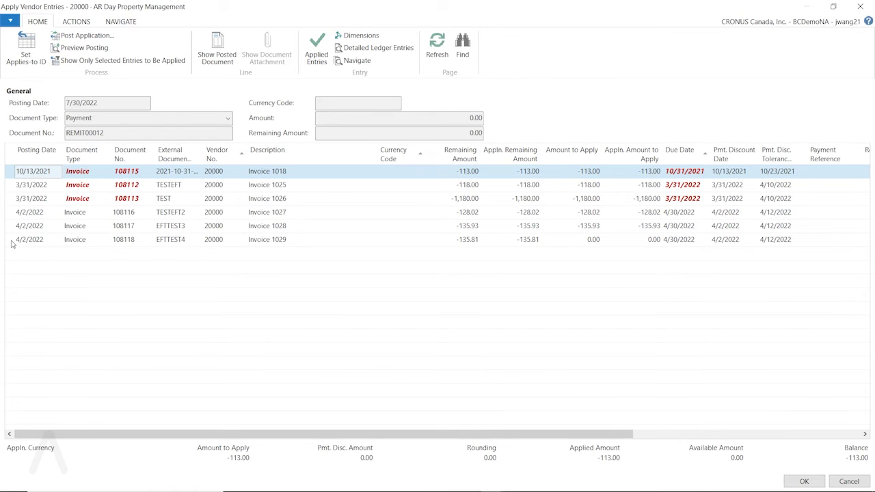
{"action": "left_click", "coordinate": [12, 241]}
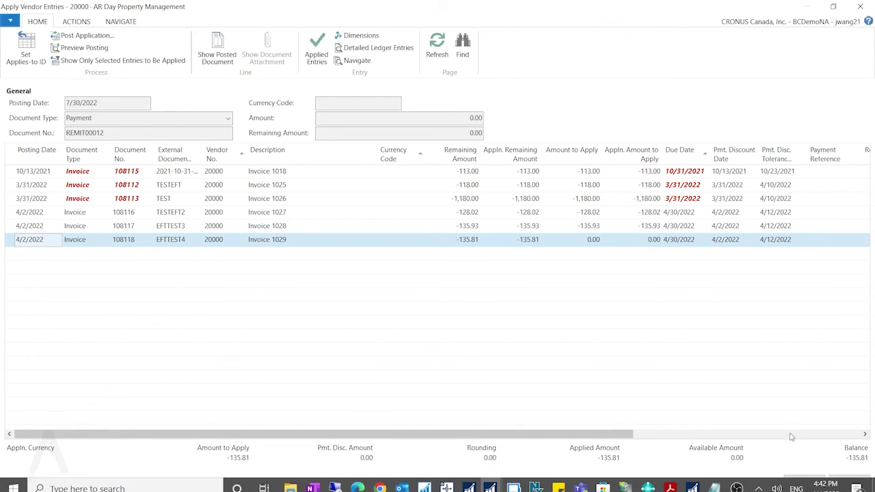
{"action": "left_click", "coordinate": [804, 480]}
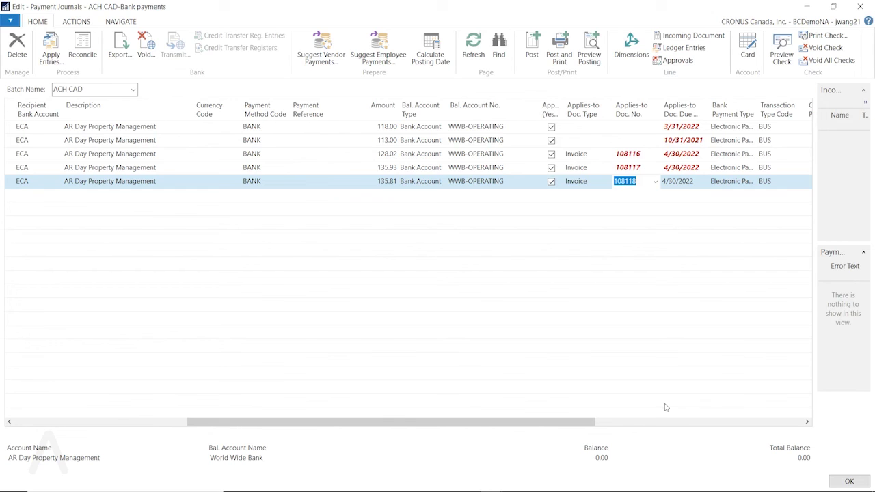
Export the electronic payment for bank account WWB-OPERATING with PDF output, saving the remittance advice to the Desktop folder
{"action": "left_click", "coordinate": [120, 48]}
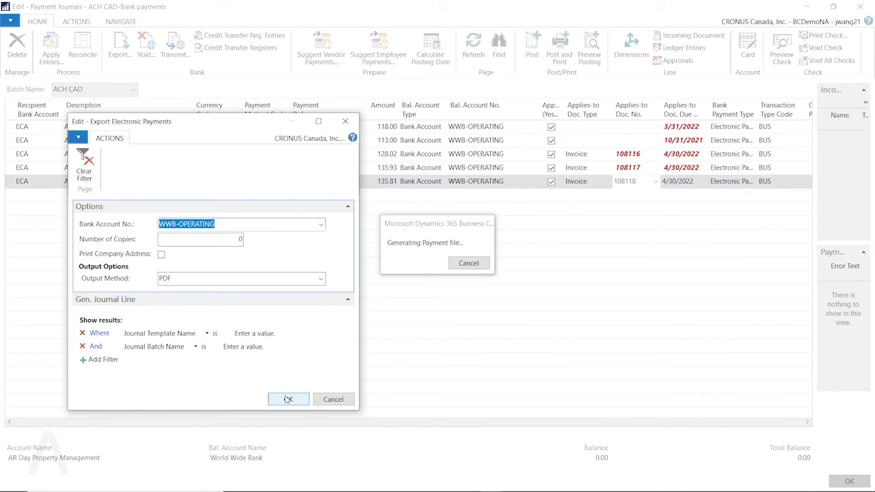
{"action": "left_click", "coordinate": [289, 397]}
{"action": "double_click", "coordinate": [394, 289]}
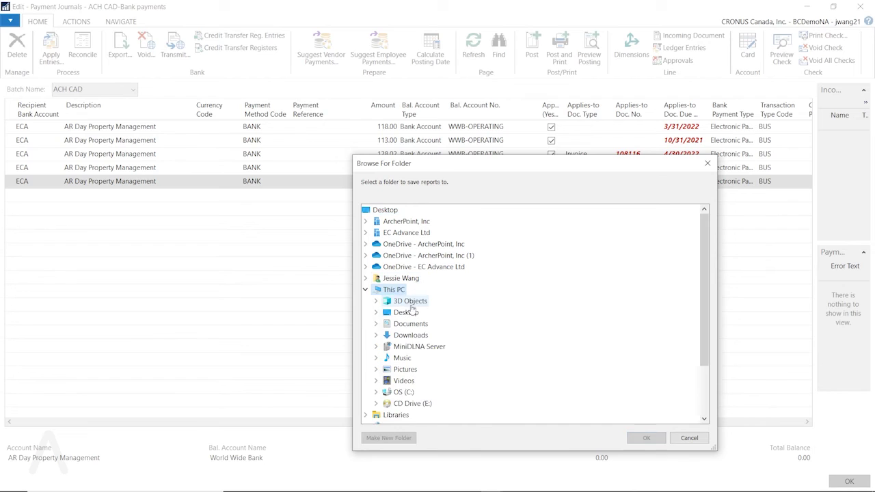
{"action": "double_click", "coordinate": [406, 312]}
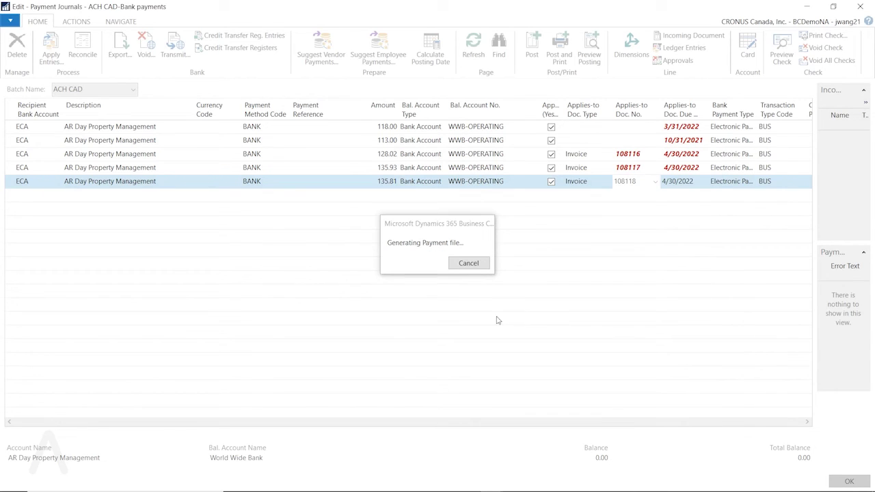
Generate the EFT file for the WWB-OPERATING payment, save it to the Desktop folder and close the Generate EFT Files window
{"action": "left_click", "coordinate": [120, 25]}
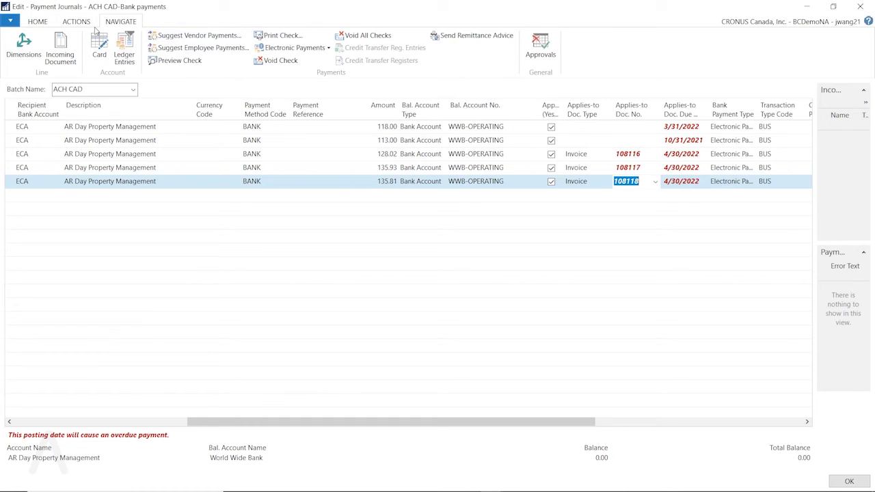
{"action": "left_click", "coordinate": [76, 21]}
{"action": "left_click", "coordinate": [133, 61]}
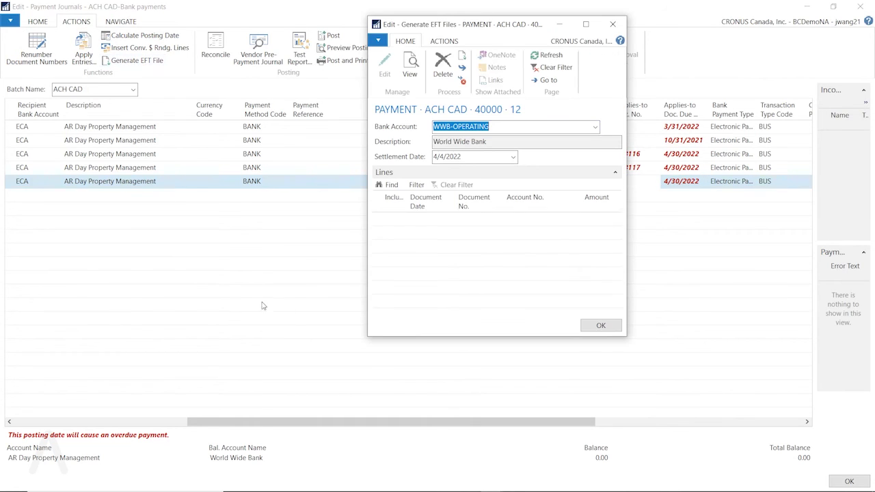
{"action": "left_click", "coordinate": [456, 41]}
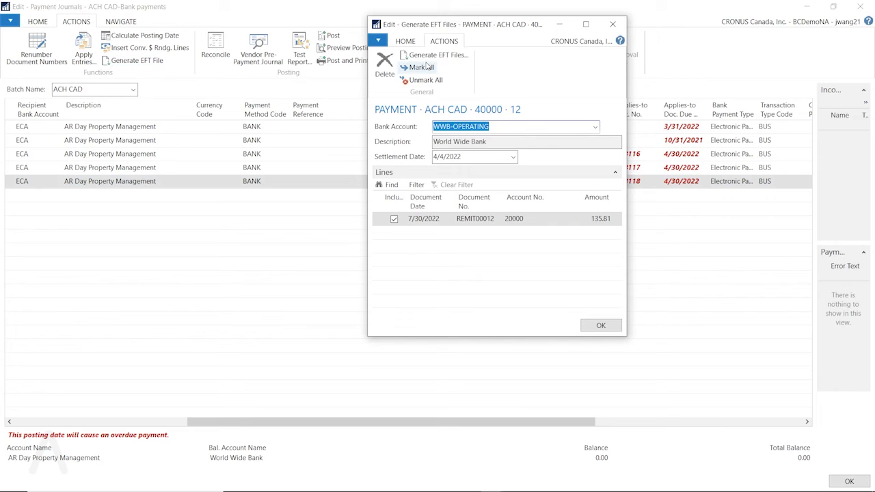
{"action": "left_click", "coordinate": [435, 55]}
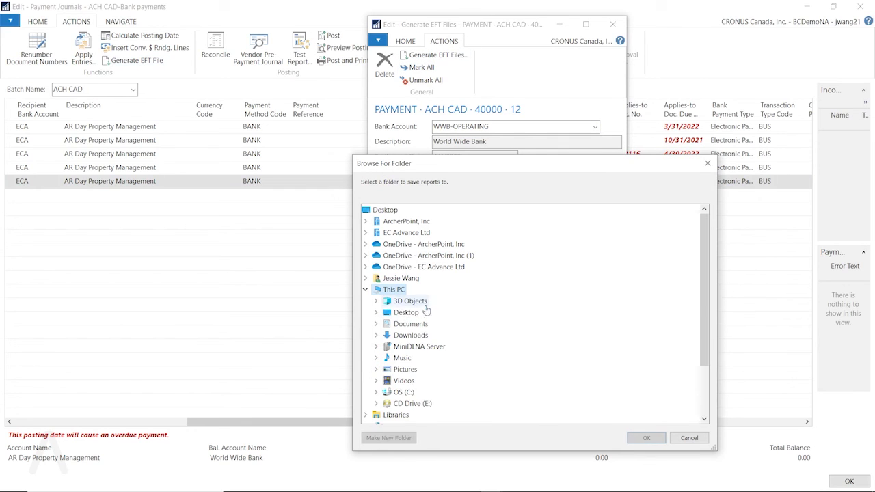
{"action": "left_click", "coordinate": [410, 312]}
{"action": "left_click", "coordinate": [639, 437]}
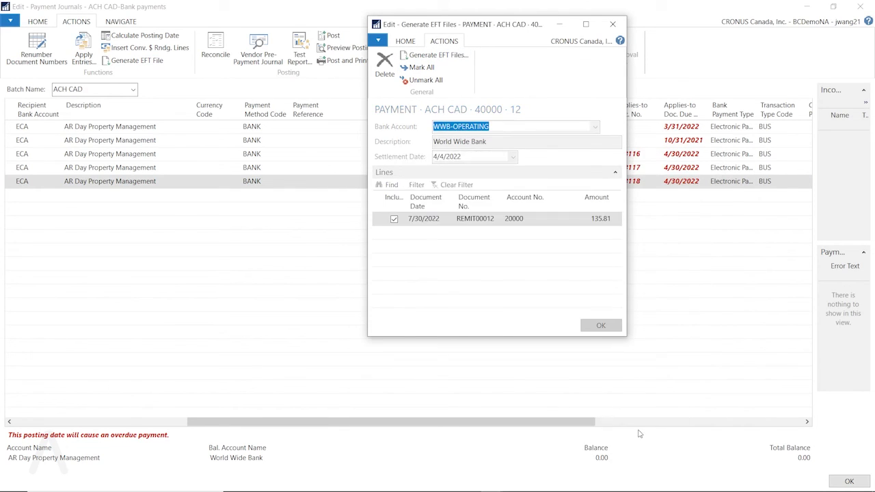
{"action": "left_click", "coordinate": [601, 325]}
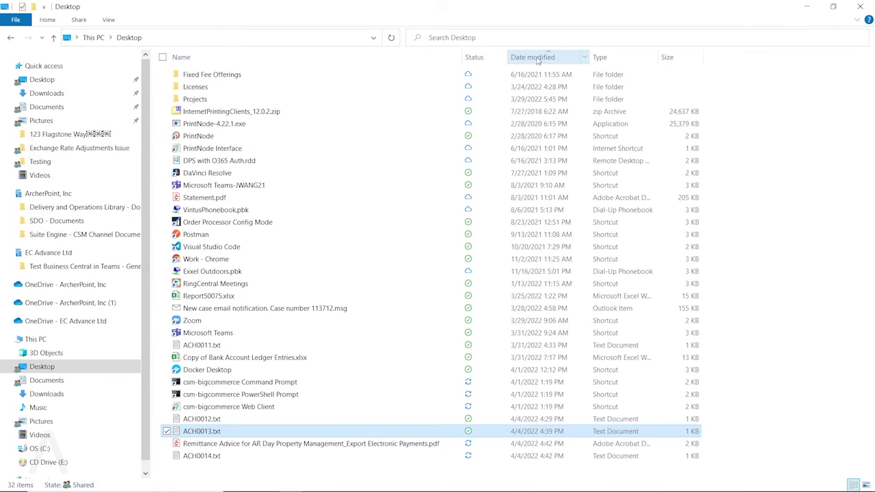
Sort the Desktop folder's files by newest date modified and open ACH0014.txt
{"action": "left_click", "coordinate": [538, 59]}
{"action": "left_click", "coordinate": [212, 77]}
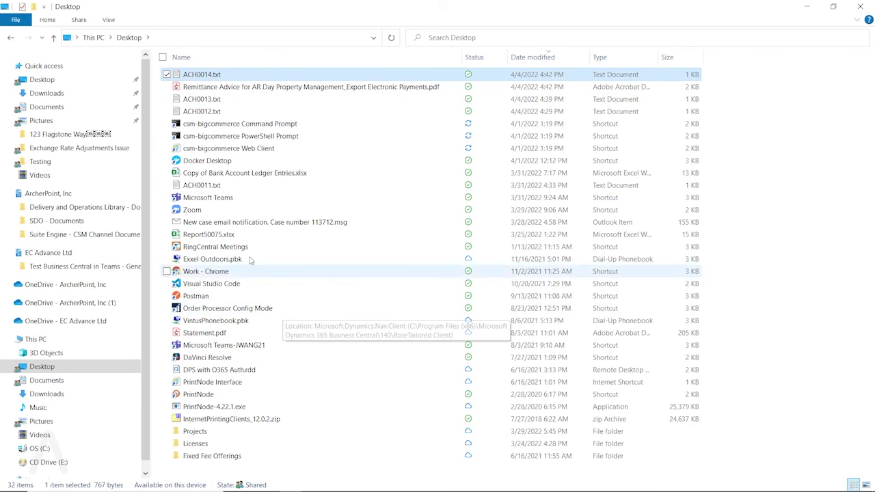
{"action": "double_click", "coordinate": [205, 75]}
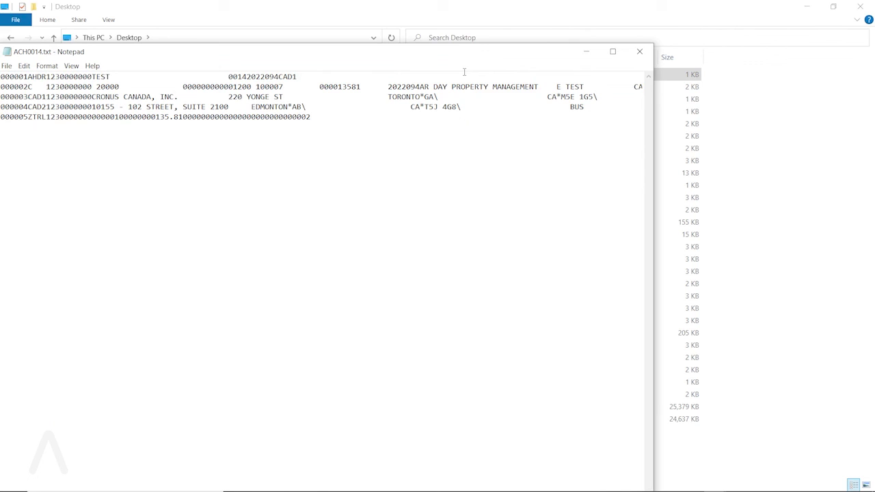
Compare the payment amount in the second record of ACH0014.txt with the amount on the last payment journal line
{"action": "left_click_drag", "start_coordinate": [315, 87], "coordinate": [366, 87]}
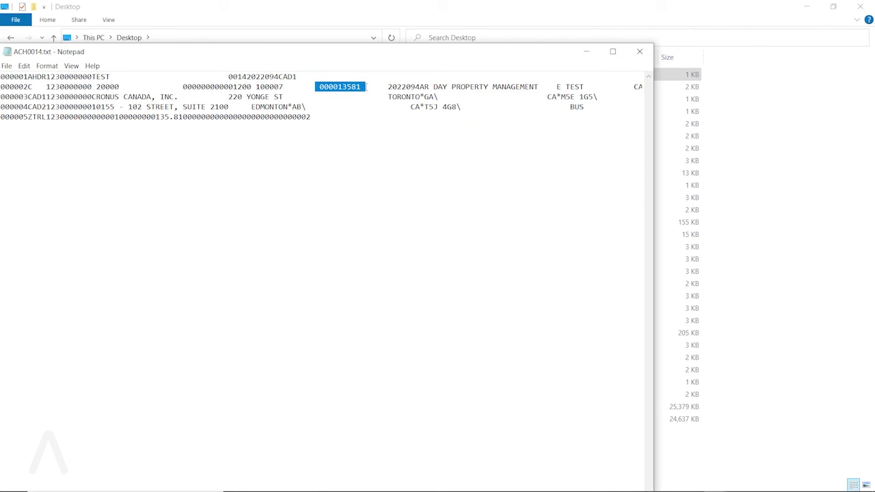
{"action": "left_click", "coordinate": [807, 7]}
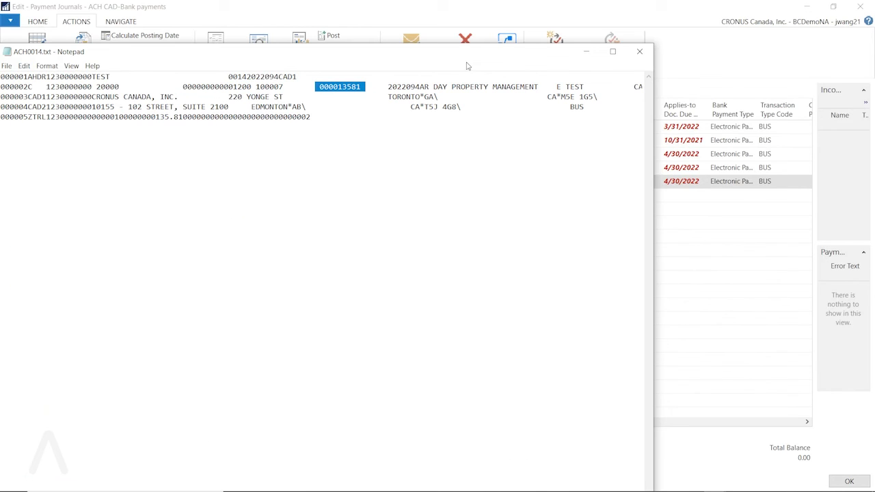
{"action": "left_click_drag", "start_coordinate": [467, 55], "coordinate": [542, 241]}
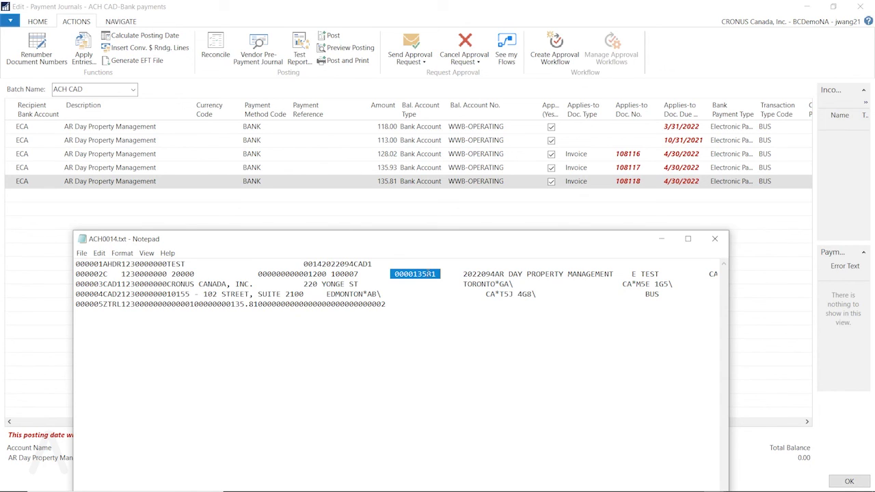
{"action": "left_click", "coordinate": [428, 274]}
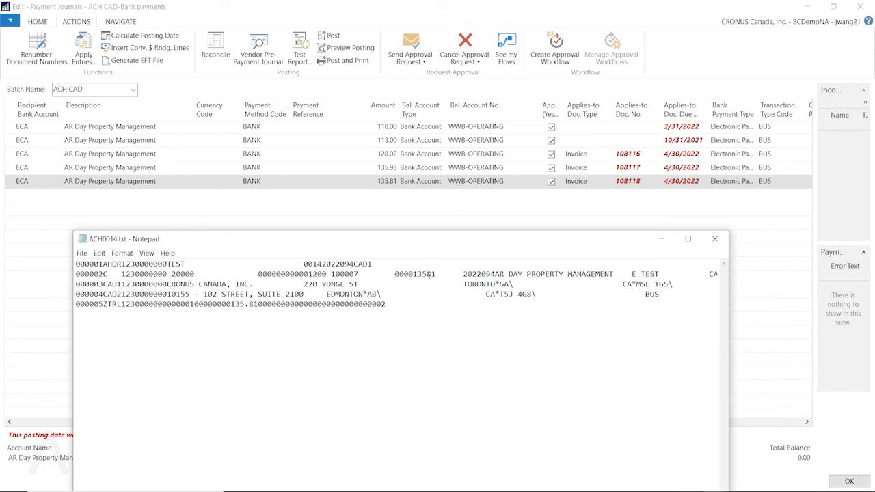
{"action": "left_click_drag", "start_coordinate": [436, 273], "coordinate": [392, 274]}
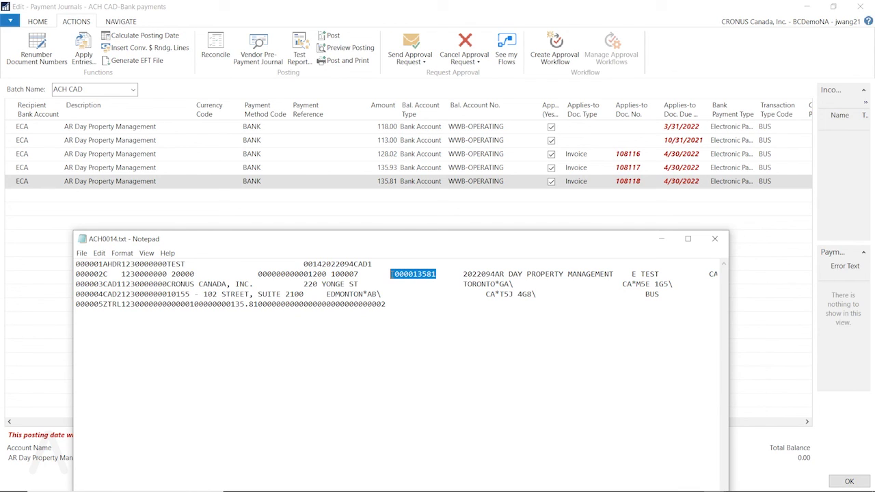
{"action": "left_click", "coordinate": [414, 272]}
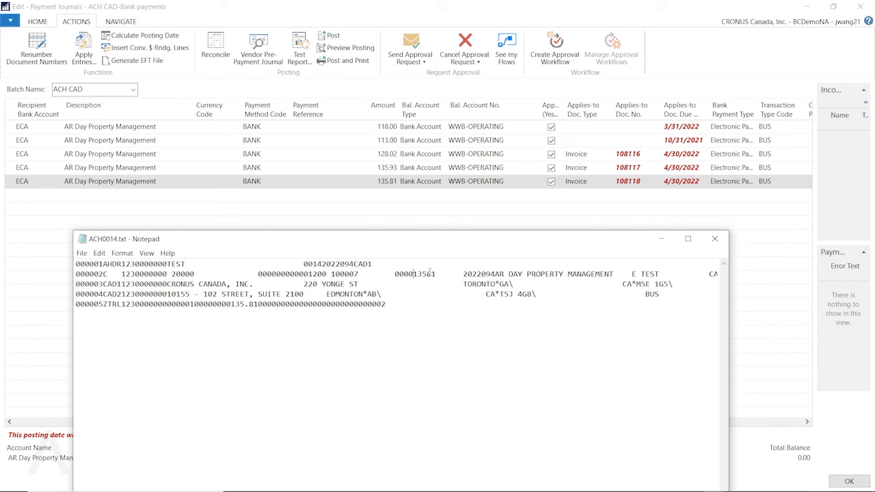
{"action": "double_click", "coordinate": [430, 274]}
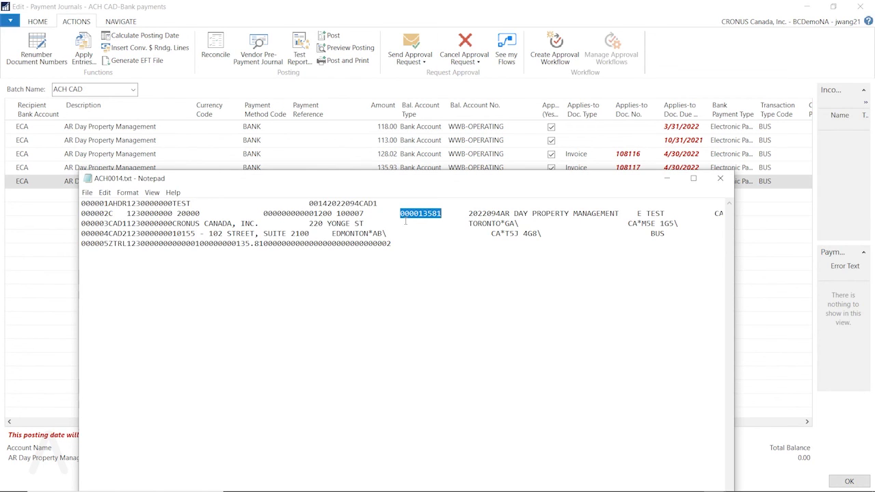